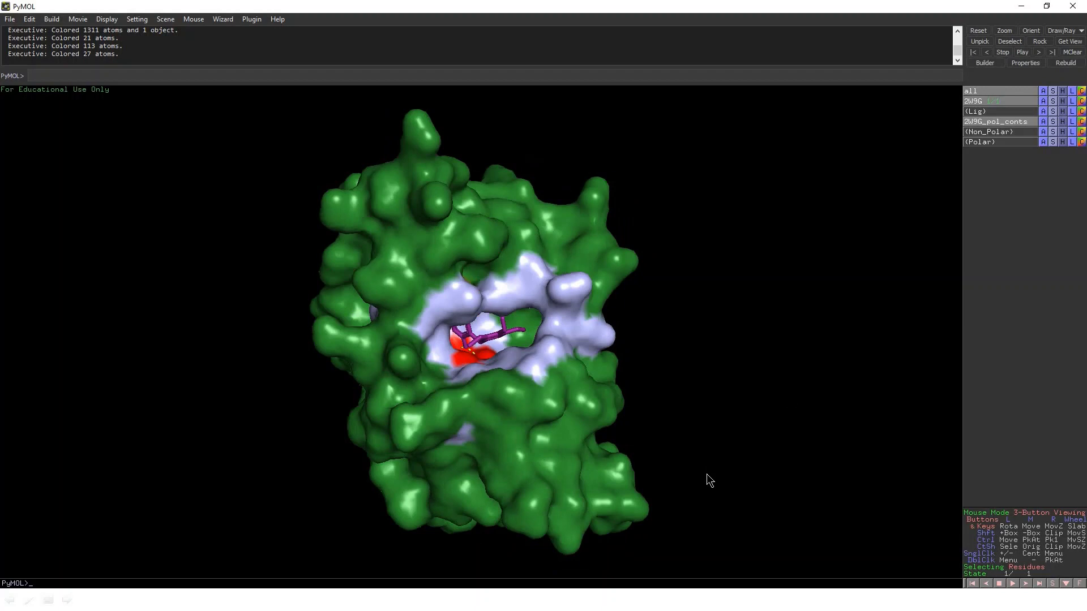
Step: Zoom, tilt and rotate the finished green protein surface to inspect it
right_click_drag(714, 389, 721, 408)
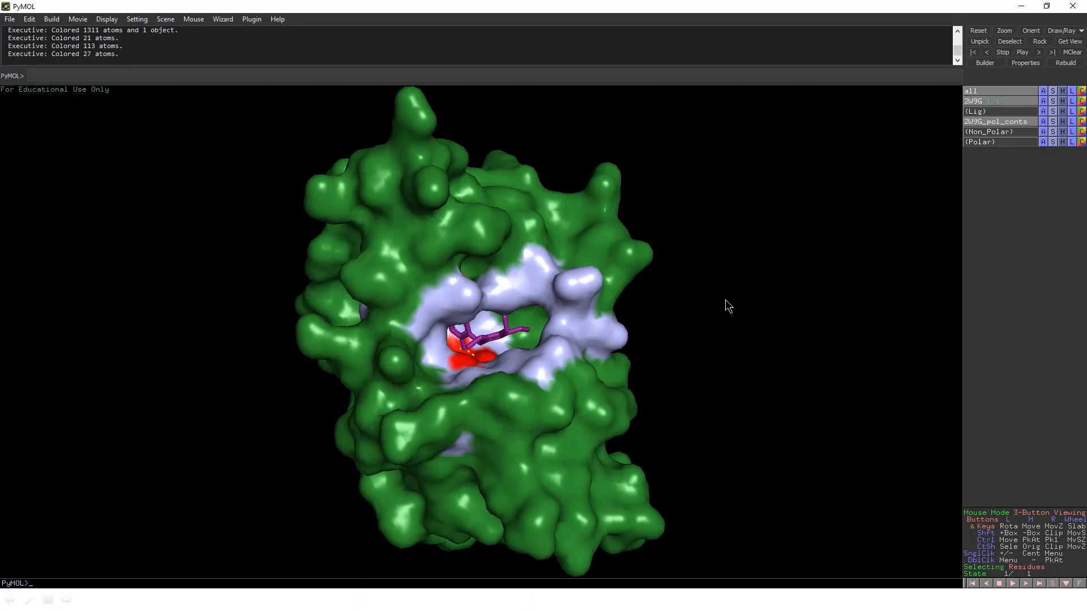
left_click_drag(728, 307, 719, 291)
left_click_drag(511, 275, 509, 283)
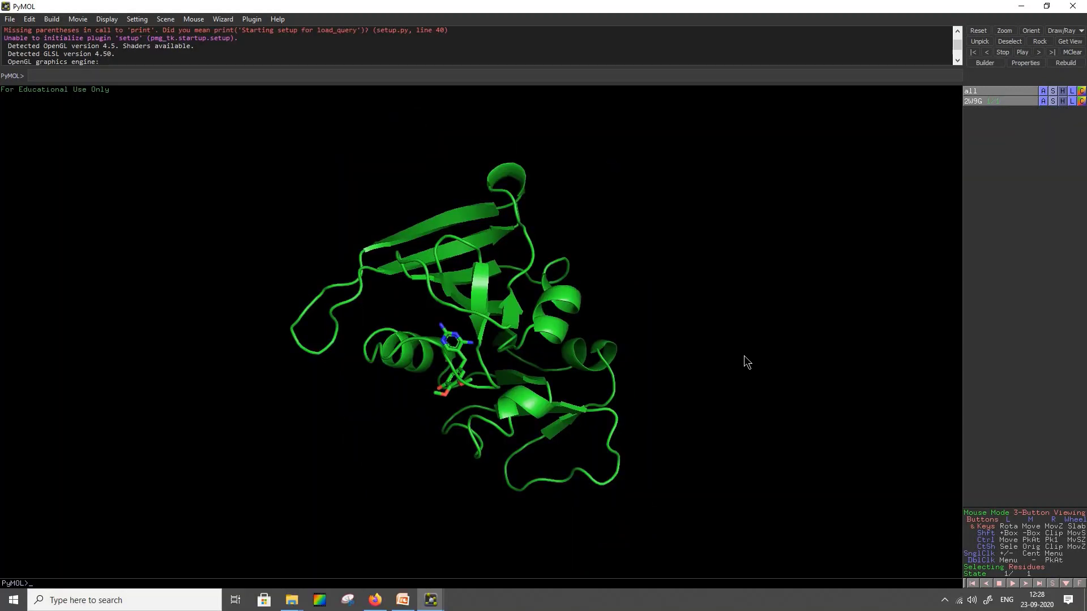
Step: Rotate, enlarge and shift the green 2W9G cartoon to view it from several angles
left_click_drag(759, 324, 749, 468)
left_click_drag(782, 412, 1007, 211)
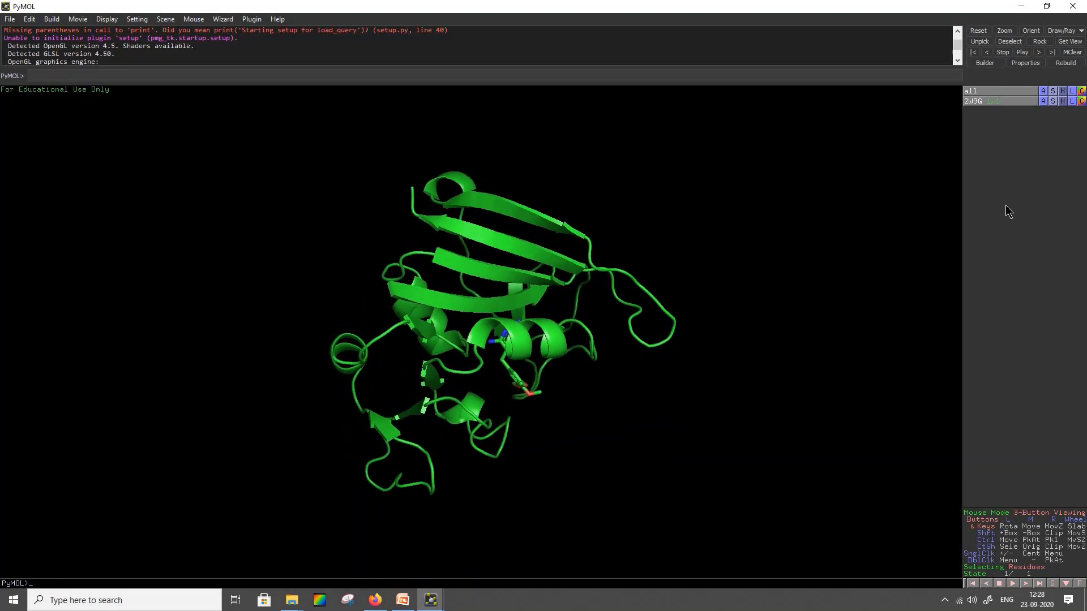
left_click(997, 108)
left_click_drag(599, 417, 502, 414)
left_click_drag(697, 390, 452, 300)
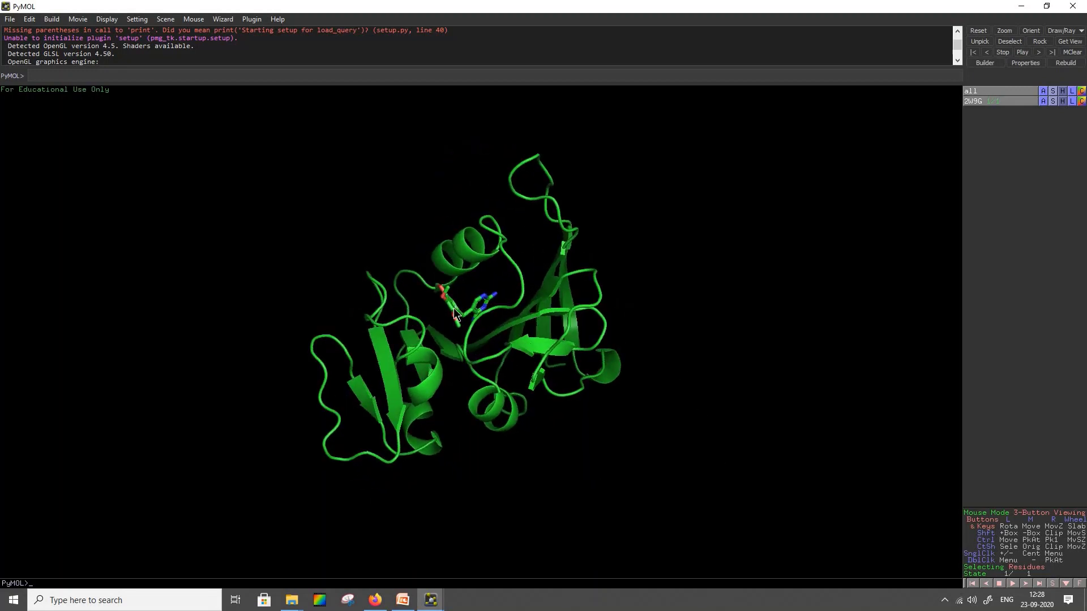
left_click_drag(781, 269, 783, 350)
middle_click_drag(783, 350, 865, 341)
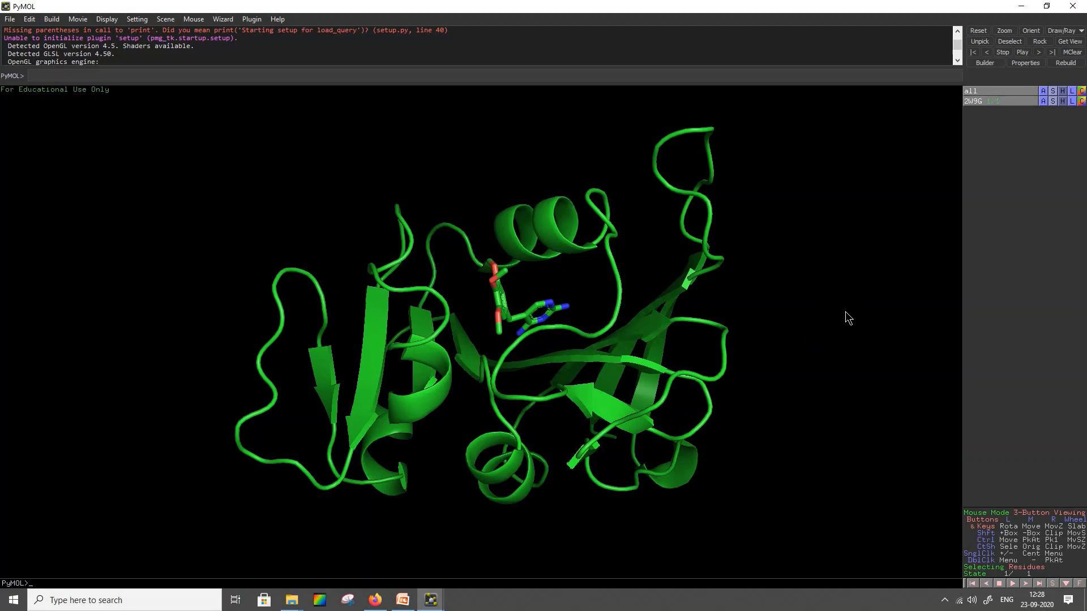
Step: Turn the cartoon back near its original orientation, fit it in view, and bring up the 2W9G Action menu
left_click_drag(553, 247, 549, 372)
left_click_drag(479, 548, 514, 273)
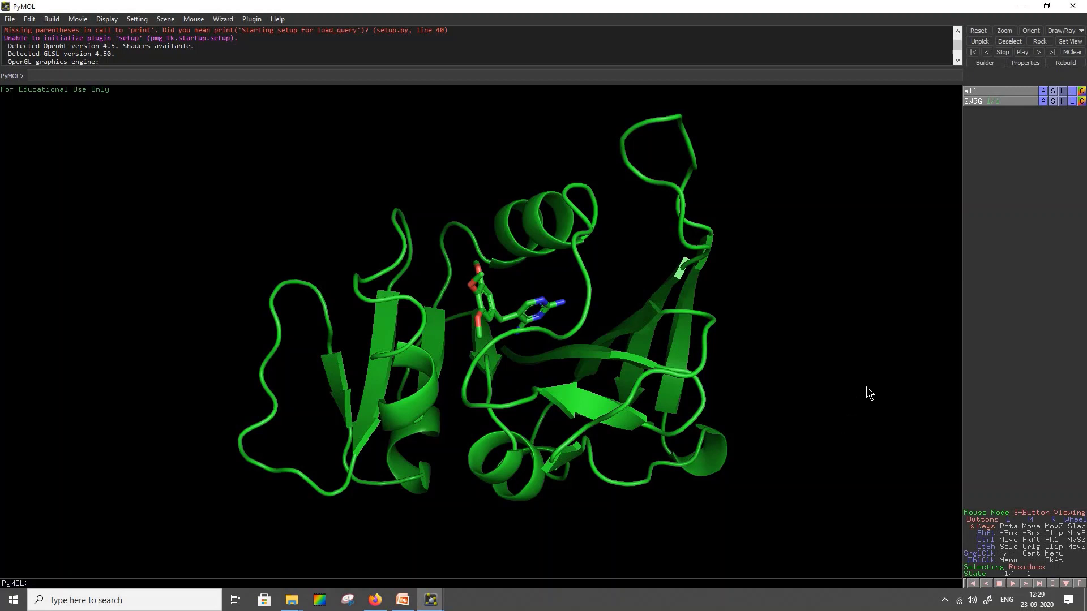
left_click(1045, 105)
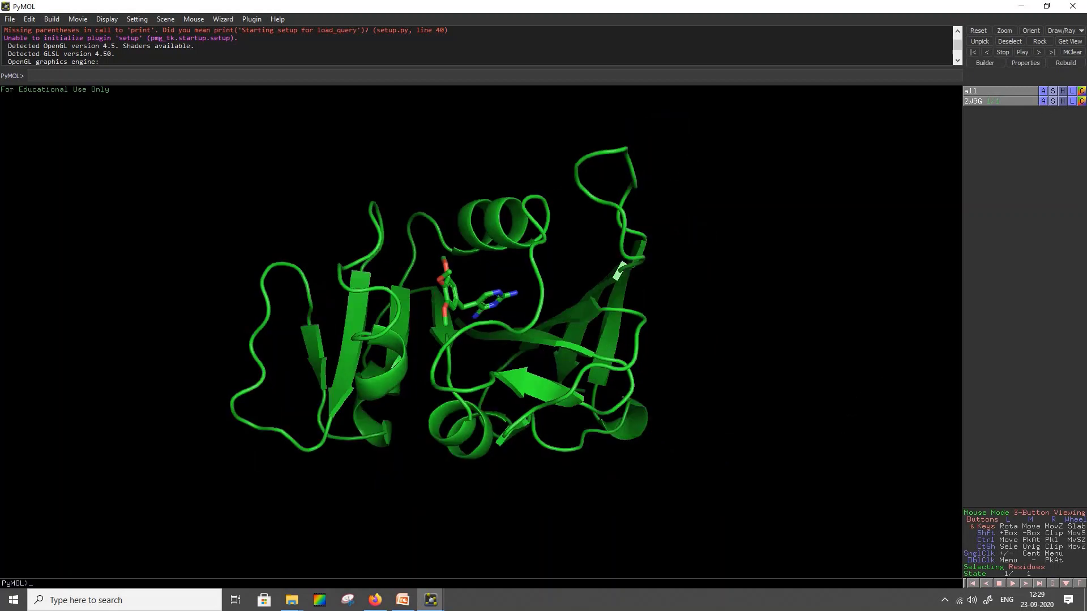
left_click(1046, 104)
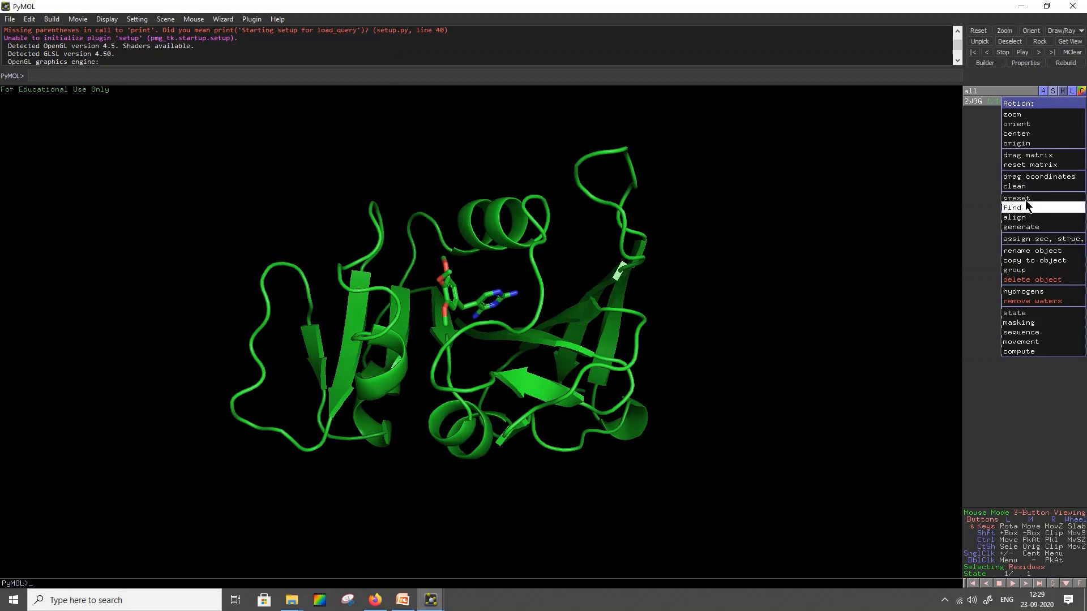
Step: Apply the ligands preset to 2W9G, then zoom, rotate and shift the view onto the pocket
mouse_move(1027, 201)
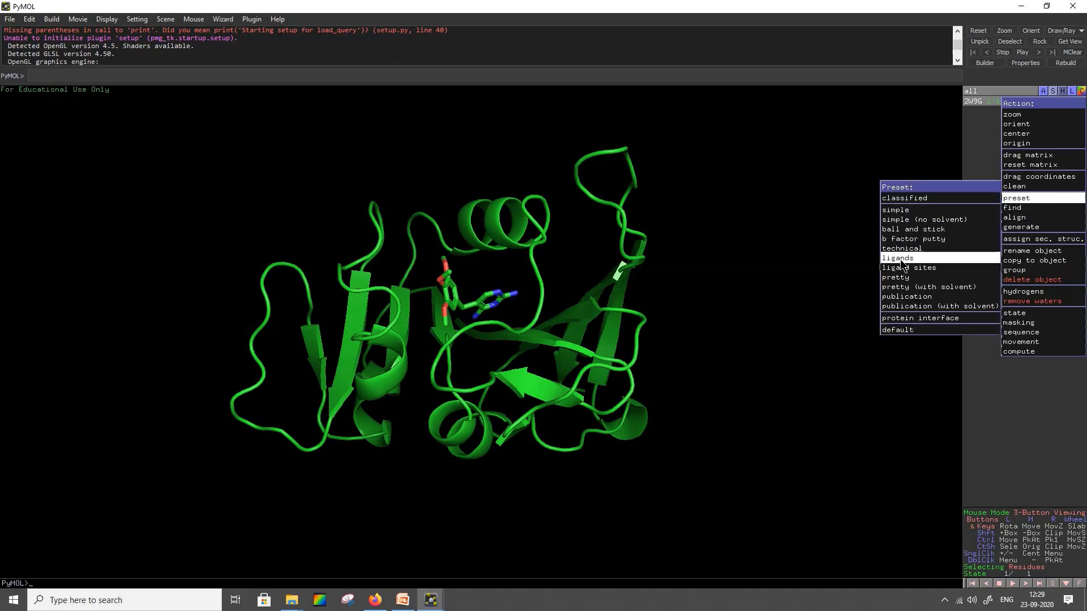
left_click(900, 259)
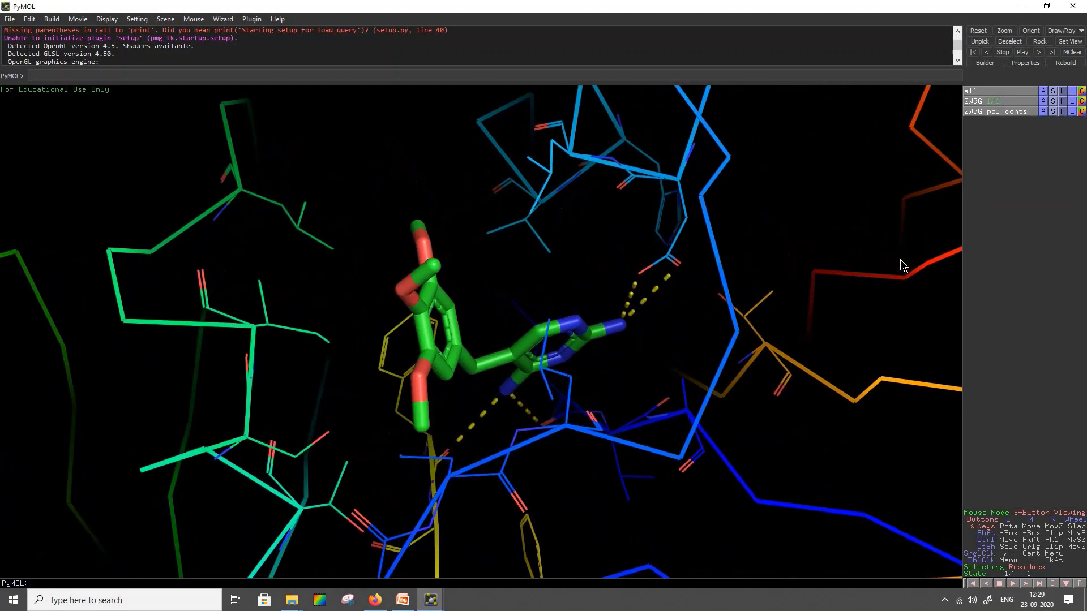
right_click_drag(840, 487, 810, 328)
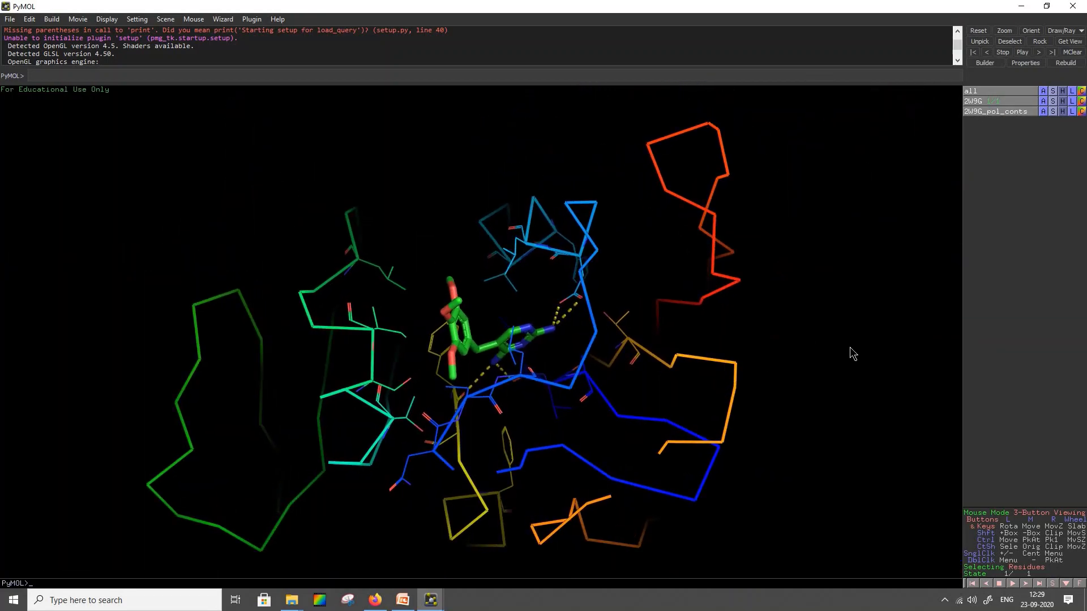
scroll(852, 347, "up", 5)
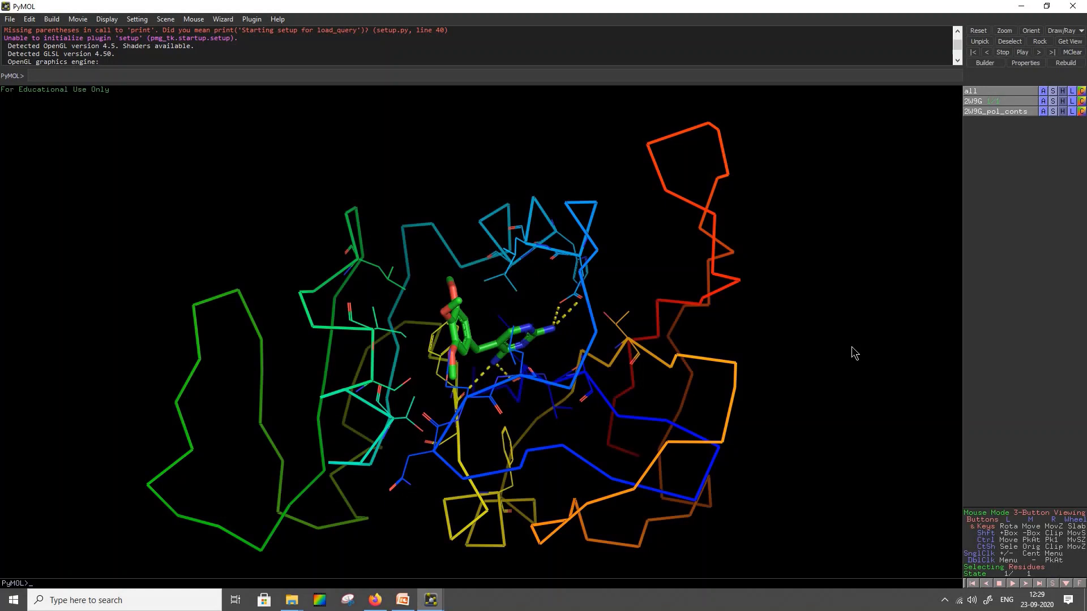
scroll(510, 311, "up", 2)
left_click_drag(509, 314, 525, 296)
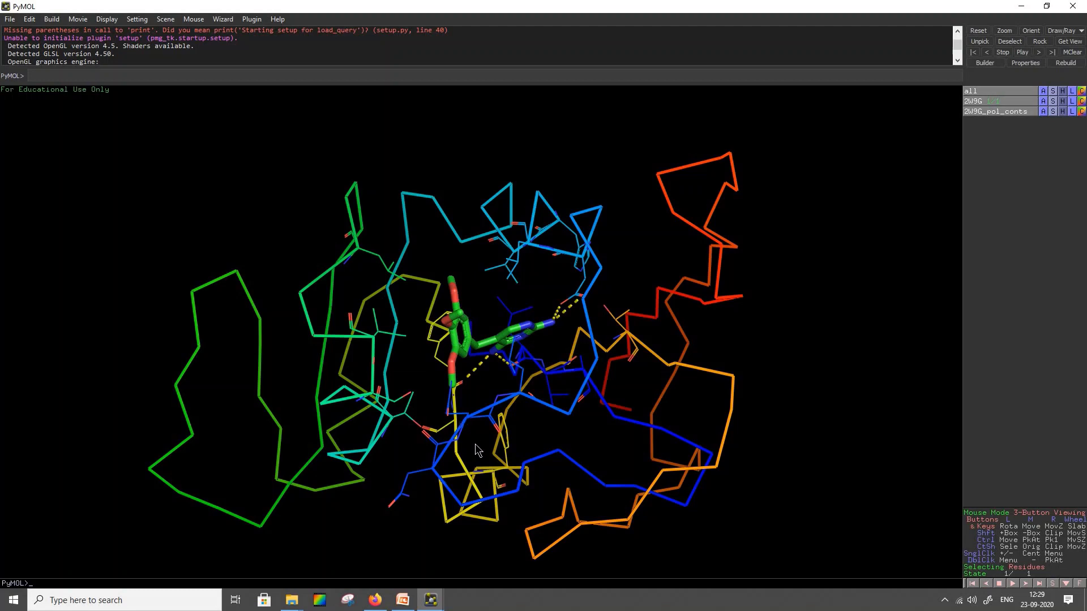
middle_click_drag(775, 419, 790, 403)
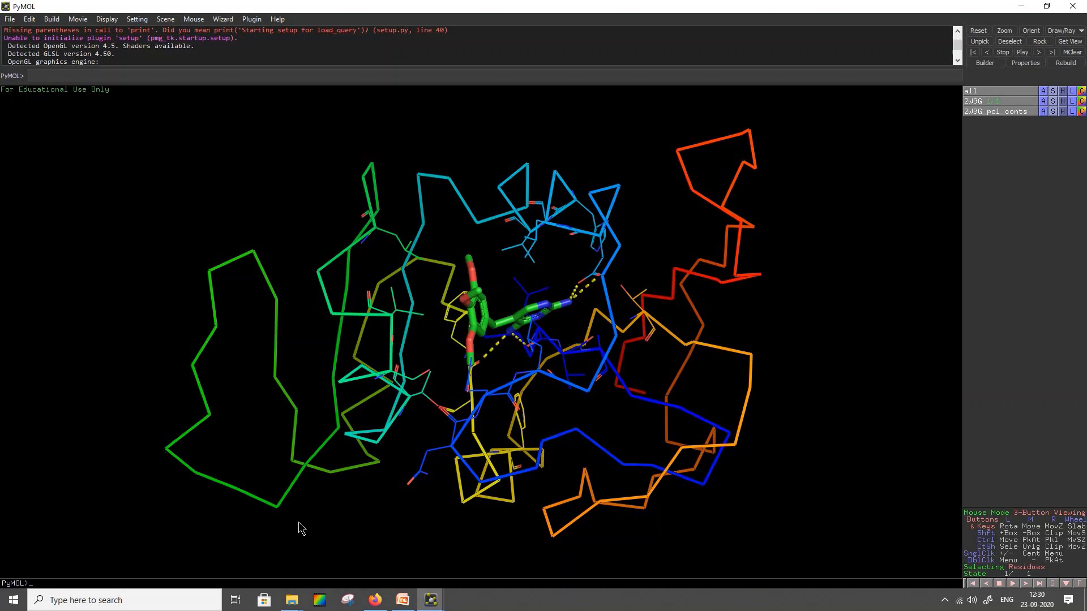
left_click(1063, 101)
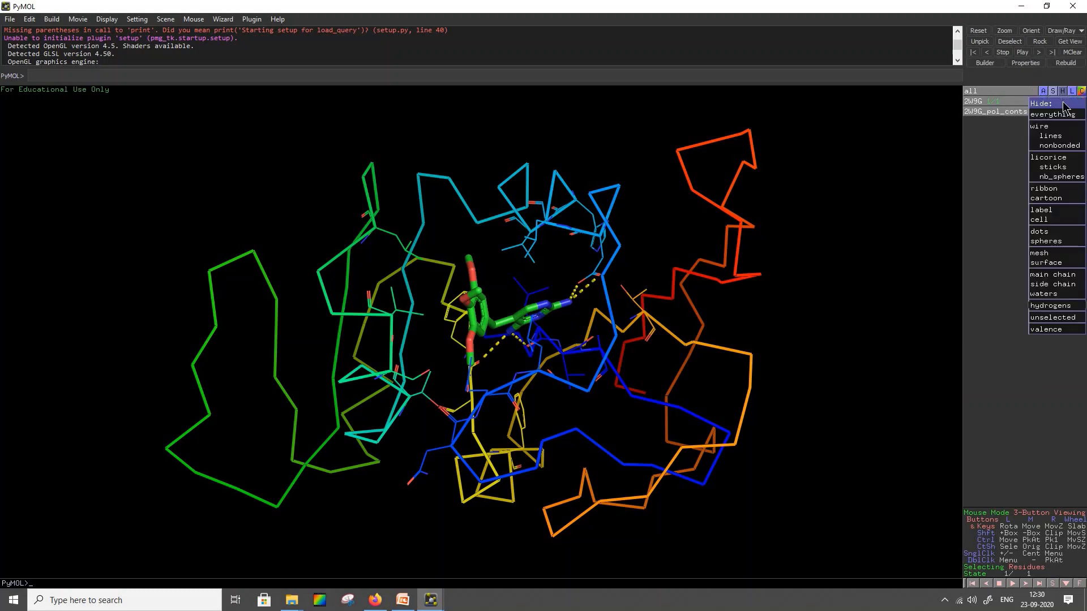
Step: Hide the 2W9G ribbon and rotate the view around the ligand and its pocket residues
left_click(1067, 192)
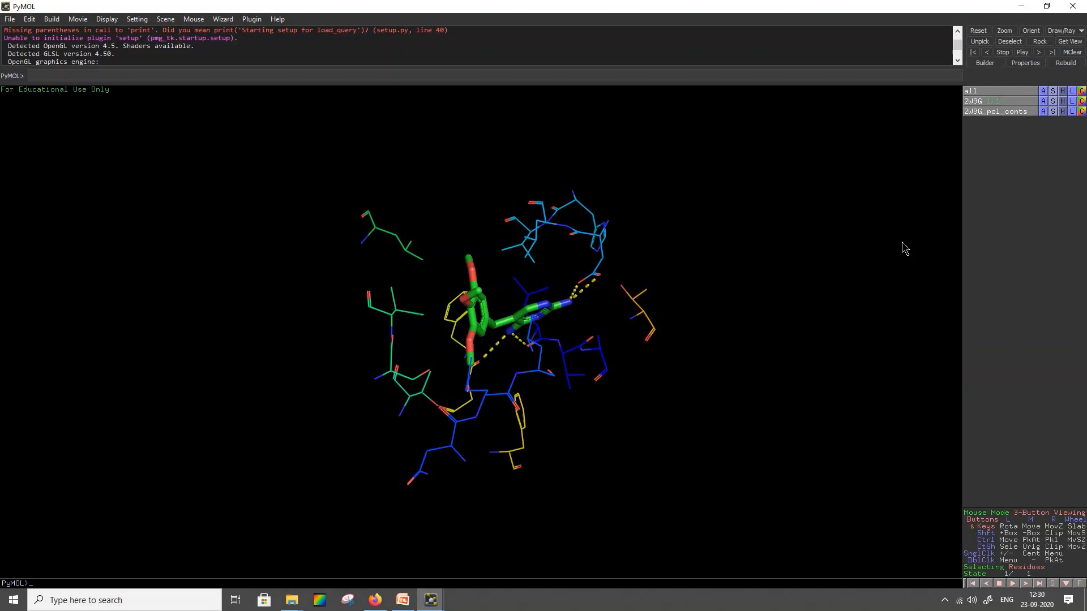
left_click_drag(645, 379, 536, 404)
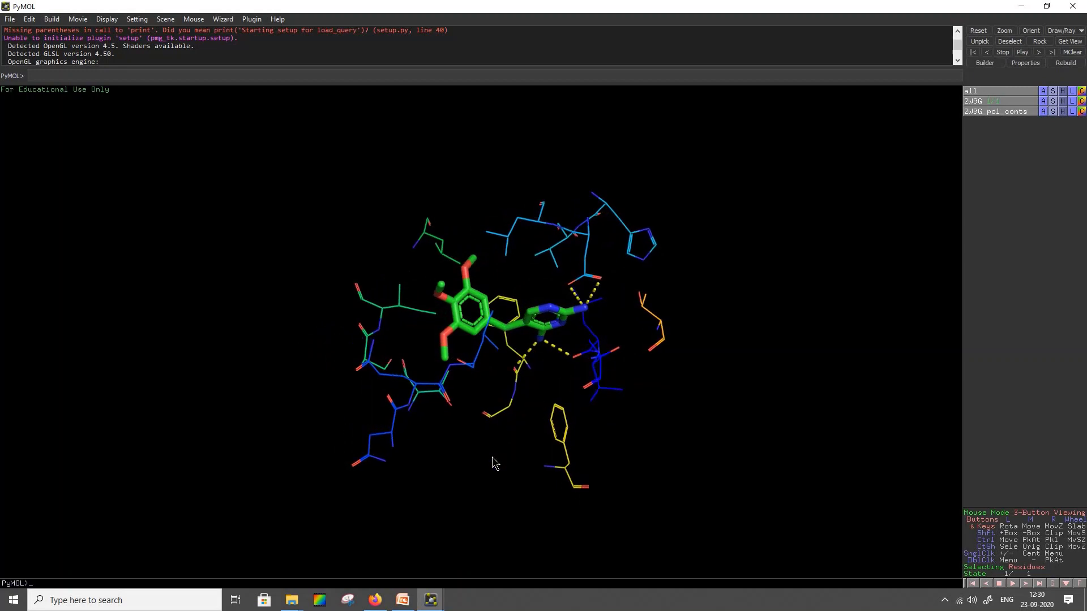
left_click_drag(494, 463, 668, 456)
left_click_drag(745, 313, 728, 432)
right_click_drag(772, 318, 768, 396)
left_click_drag(769, 397, 510, 362)
left_click_drag(745, 328, 419, 319)
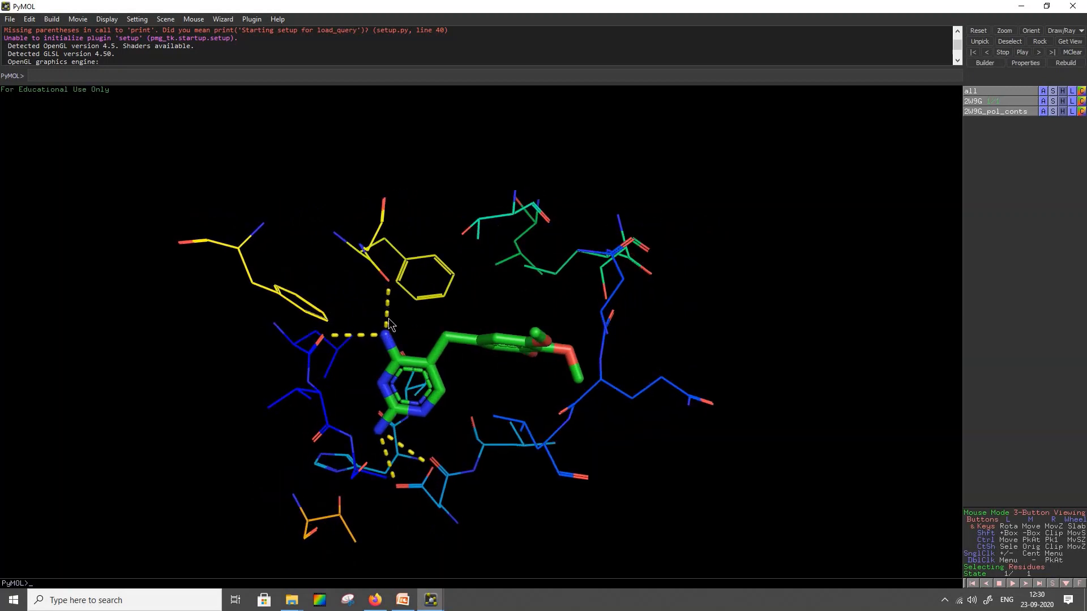
left_click_drag(405, 339, 400, 256)
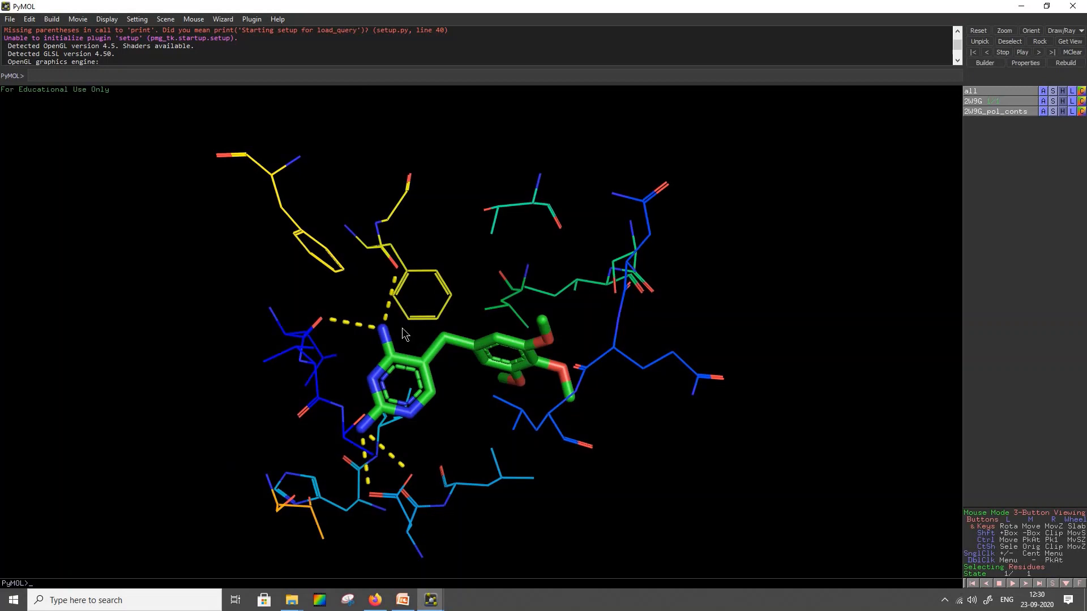
left_click_drag(395, 338, 392, 291)
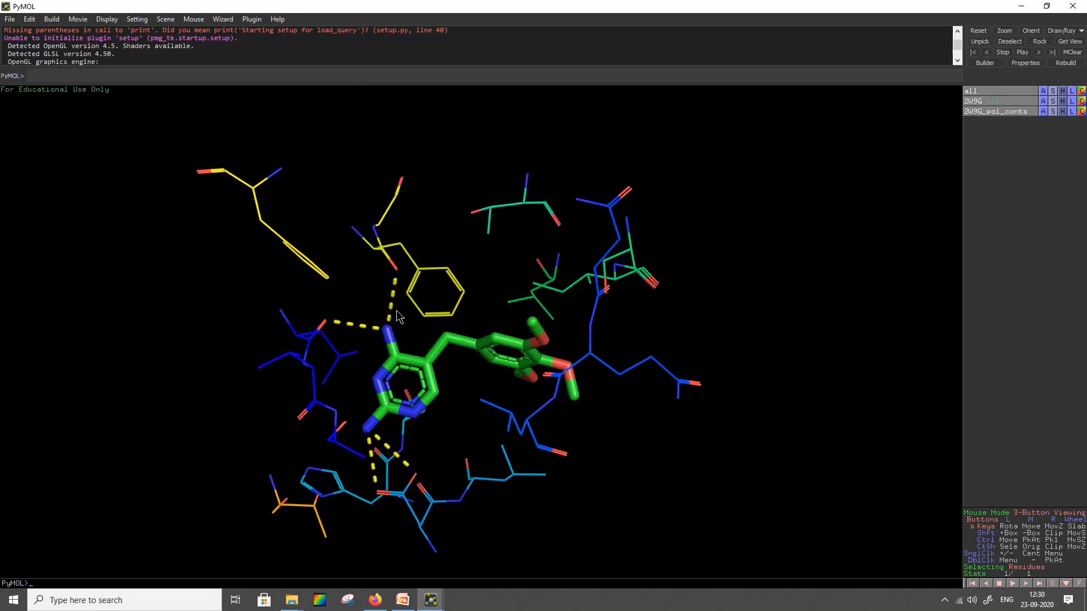
mouse_move(408, 334)
left_mouse_down()
mouse_move(420, 337)
mouse_move(410, 334)
left_mouse_up()
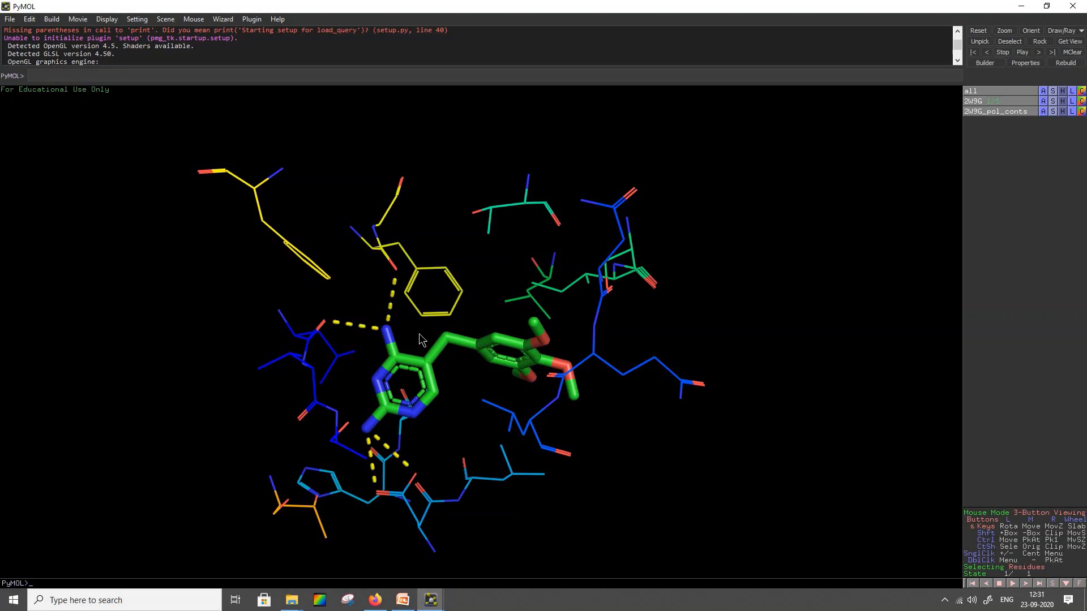
left_click_drag(472, 276, 385, 299)
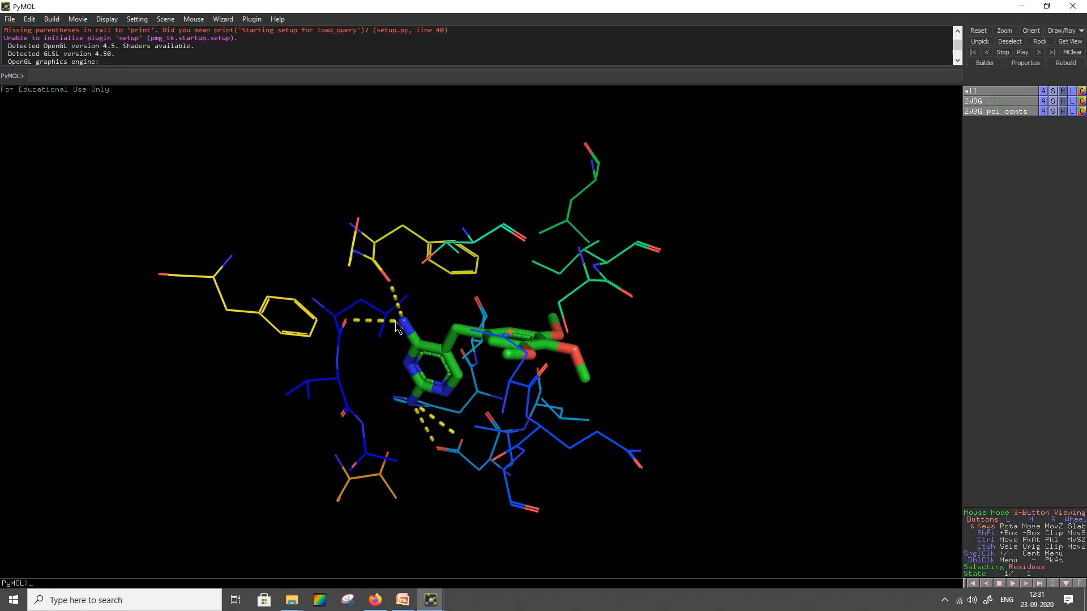
Step: Select the polar pocket residues PHE 92, LEU 5 and ASP 27 while rotating the site
left_click(388, 283)
left_click_drag(388, 283, 338, 338)
left_click(334, 327)
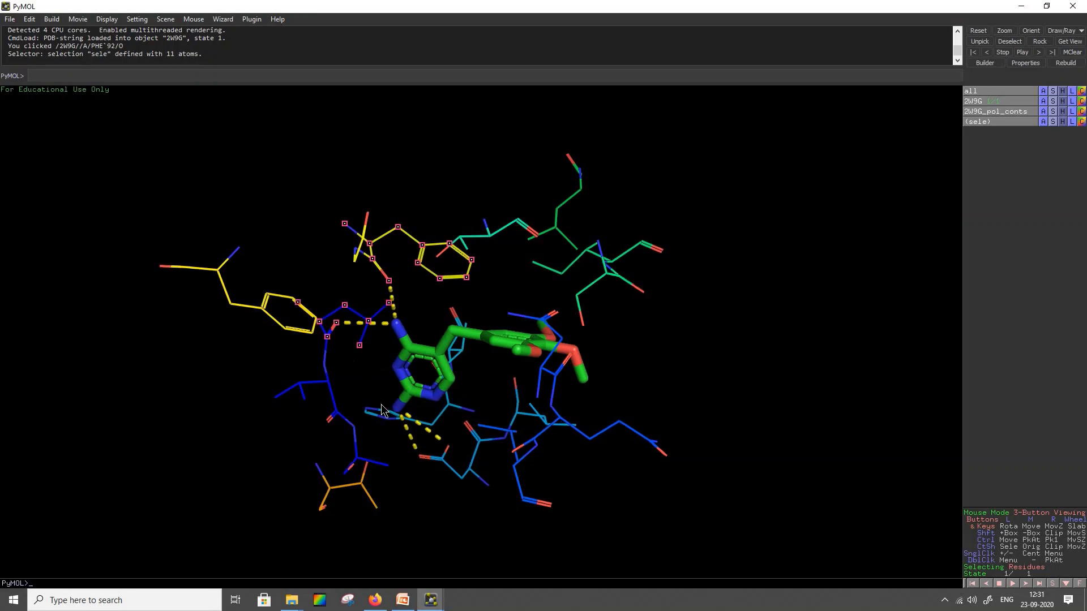
left_click_drag(399, 504, 389, 387)
left_click(386, 453)
left_click_drag(492, 439, 743, 424)
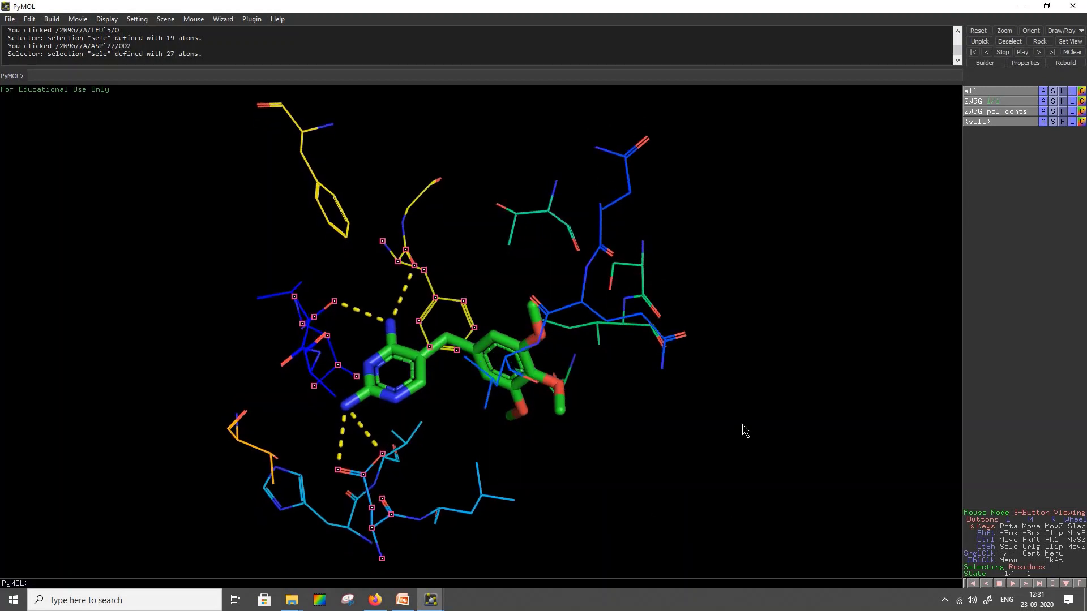
right_click_drag(742, 425, 742, 419)
left_click_drag(721, 322, 414, 389)
right_click_drag(452, 461, 389, 553)
left_click_drag(389, 553, 648, 526)
right_click_drag(648, 526, 632, 441)
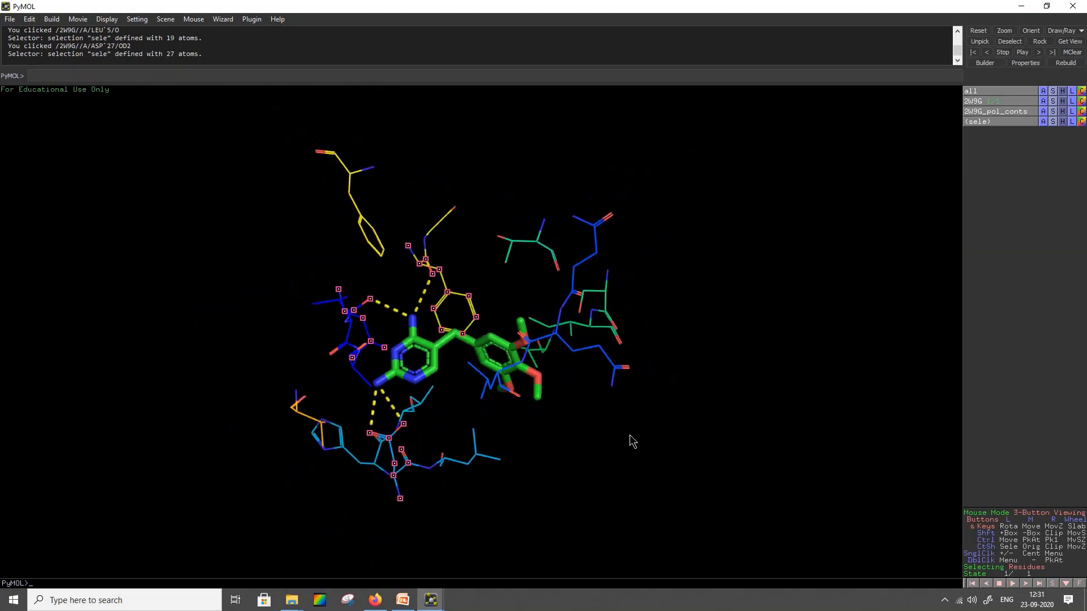
middle_click_drag(631, 442, 855, 362)
left_click_drag(869, 319, 1007, 165)
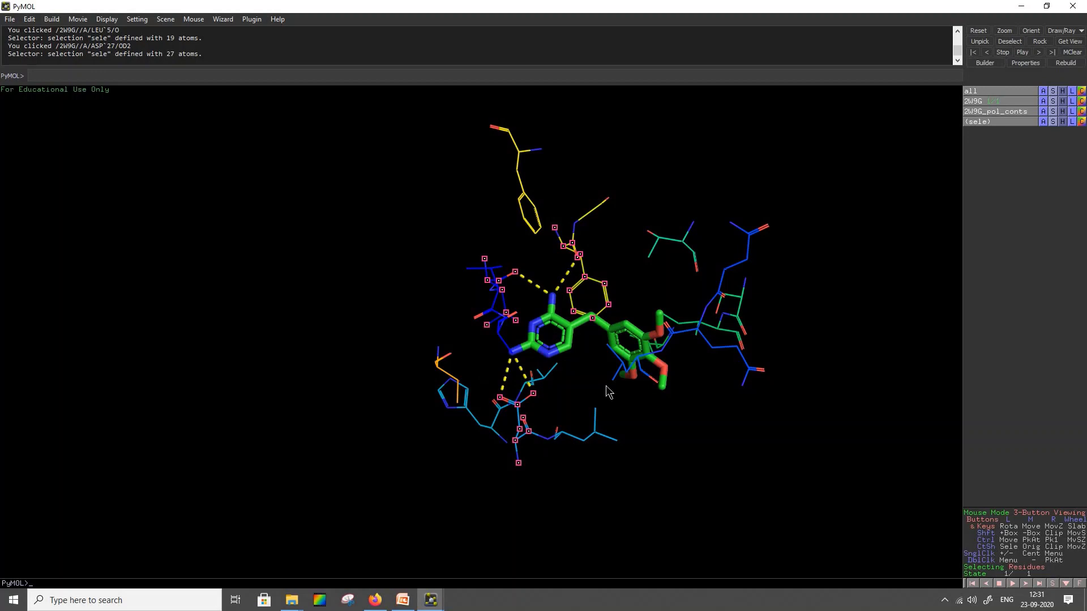
Step: Rename the current selection from sele to Polar
left_click(996, 124)
left_click(996, 124)
left_click(997, 124)
left_click(997, 124)
left_click(1044, 122)
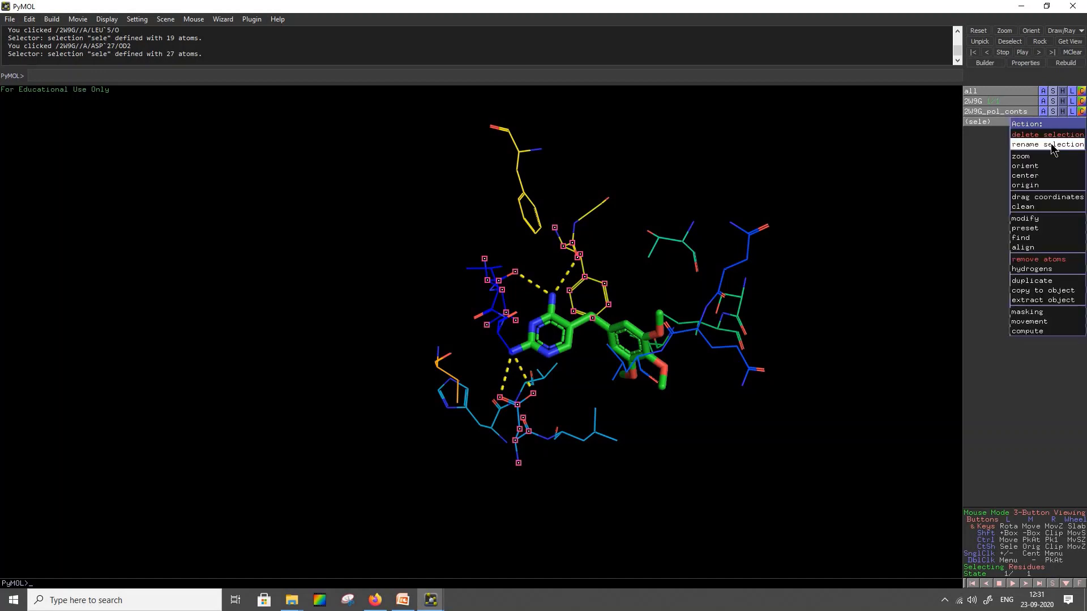
left_click(1052, 146)
key("BackSpace")
key("BackSpace")
key("BackSpace")
key("BackSpace")
type("Polar")
key("Return")
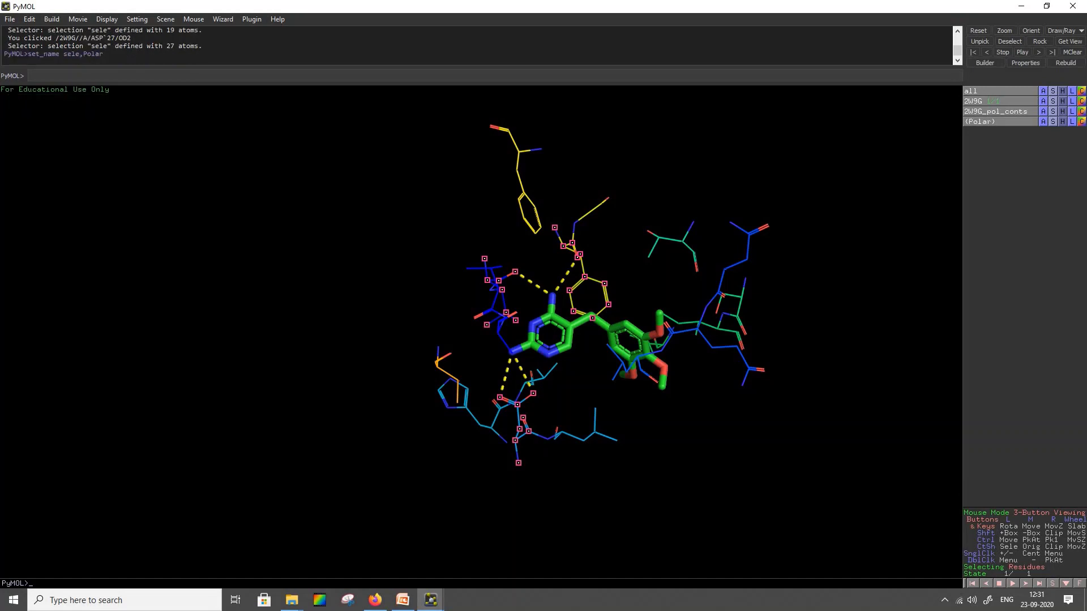
Step: Hide the Polar selection markers and rotate the pocket view
left_click(980, 121)
left_click_drag(855, 308, 705, 259)
left_click_drag(469, 283, 473, 259)
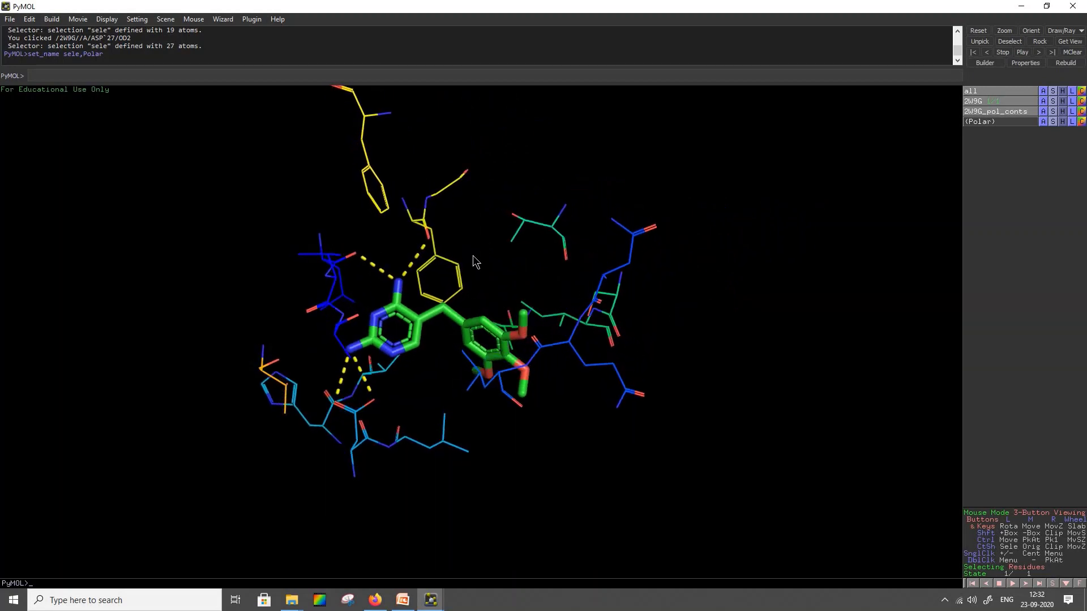
Step: Start a new selection of LEU 28, HIS 30, VAL 6, ALA 7, PHE 98 and THR 46
left_click(442, 442)
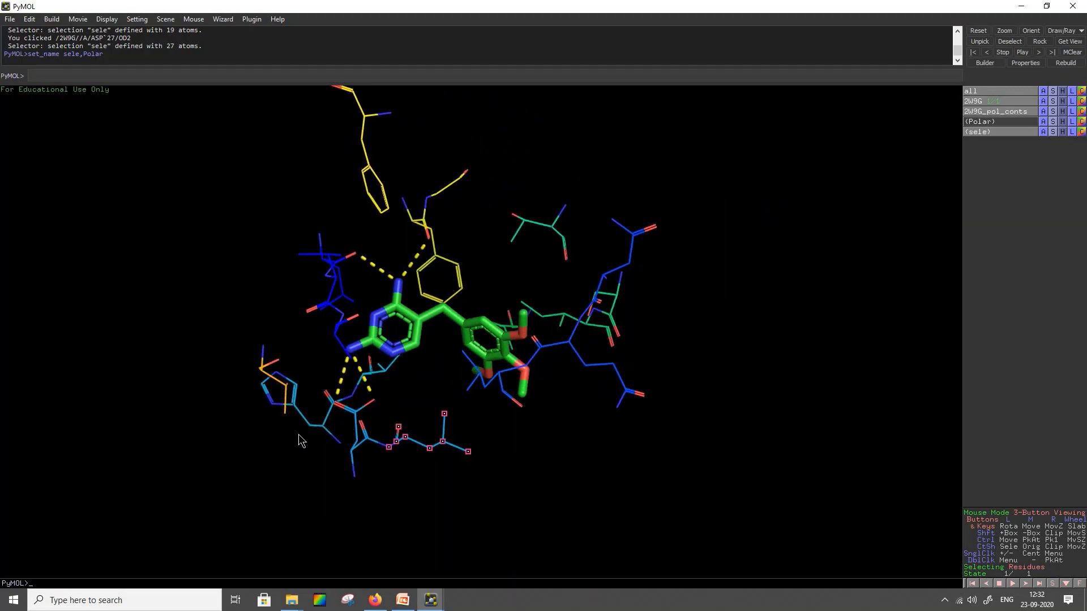
left_click(268, 383)
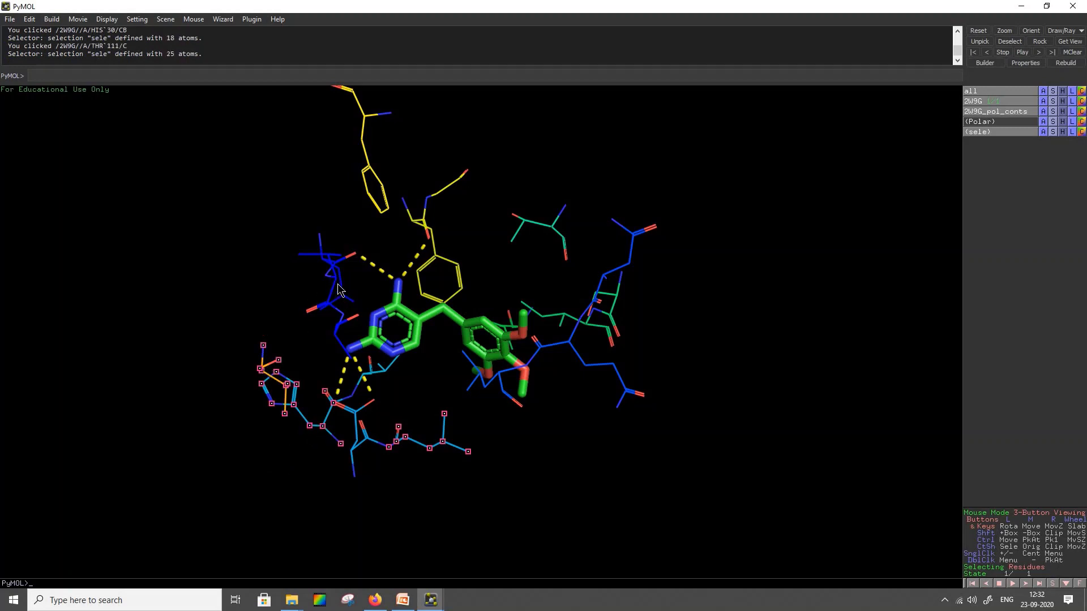
left_click(315, 278)
left_click_drag(276, 314, 239, 316)
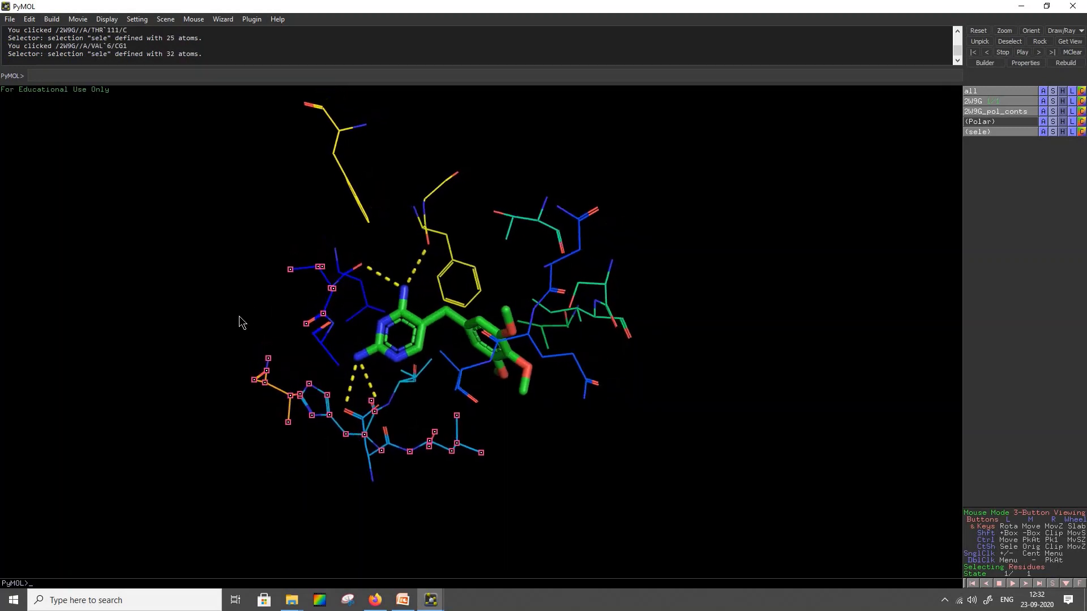
left_click_drag(344, 380, 346, 244)
left_click(363, 228)
left_click(437, 198)
left_click_drag(495, 219, 534, 228)
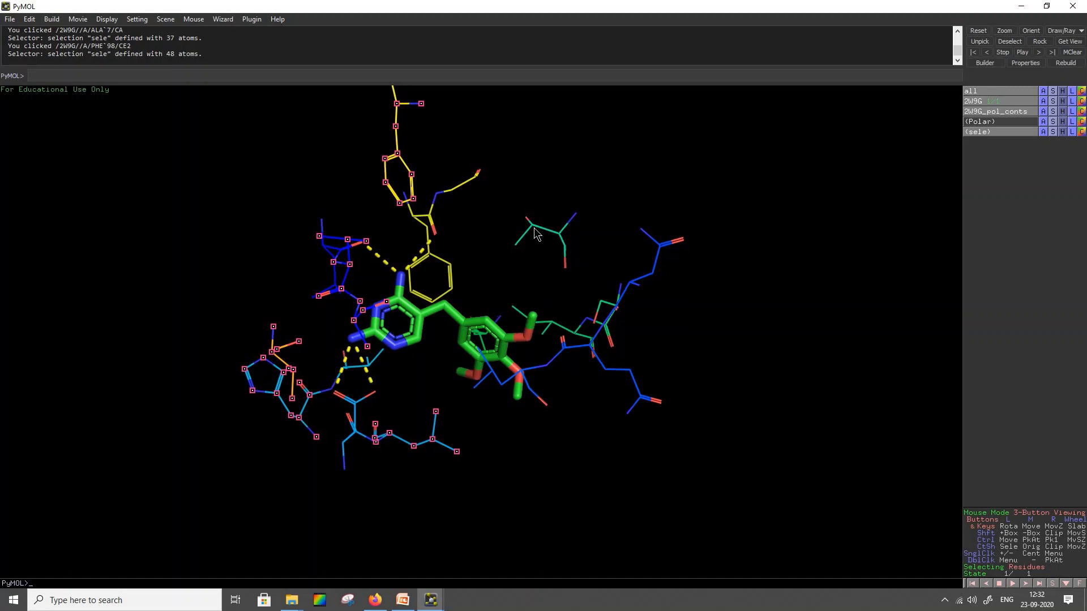
left_click(532, 223)
Step: Add ASN 18, SER 49, GLN 19, ILE 50, LEU 20, VAL 31 and LEU 54 to the selection
left_click(619, 310)
left_click(609, 309)
left_click(607, 343)
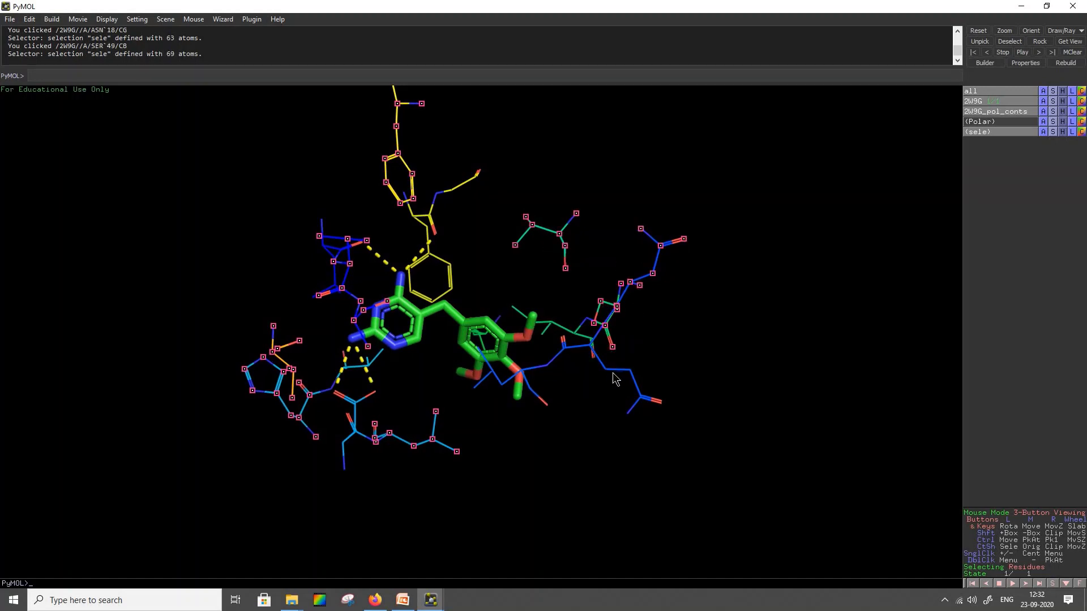
left_click(608, 370)
left_click(573, 335)
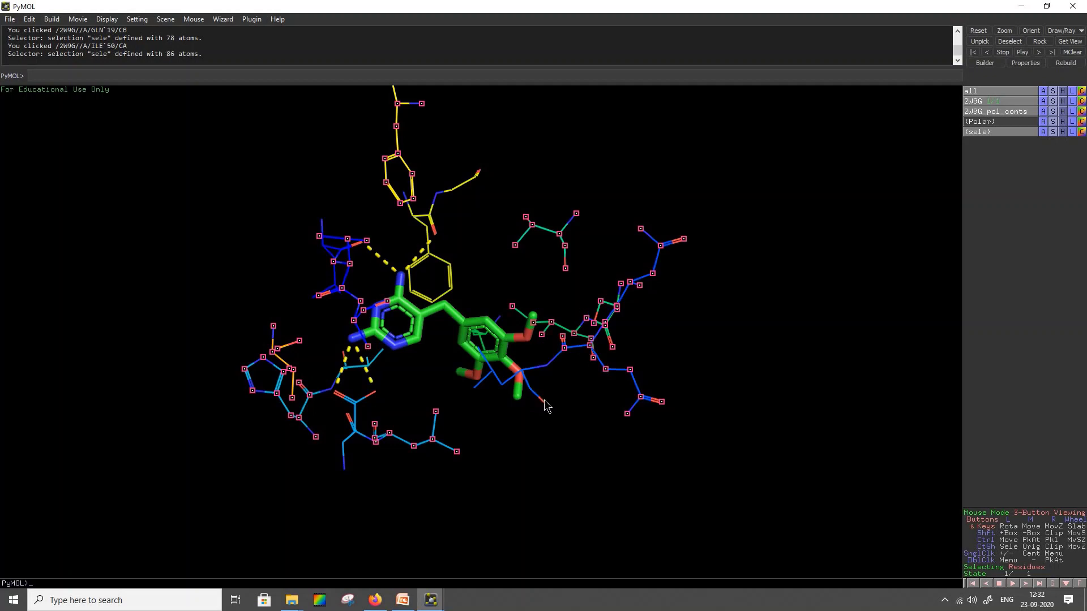
left_click(544, 402)
scroll(521, 479, "up", 3, "ctrl+shift")
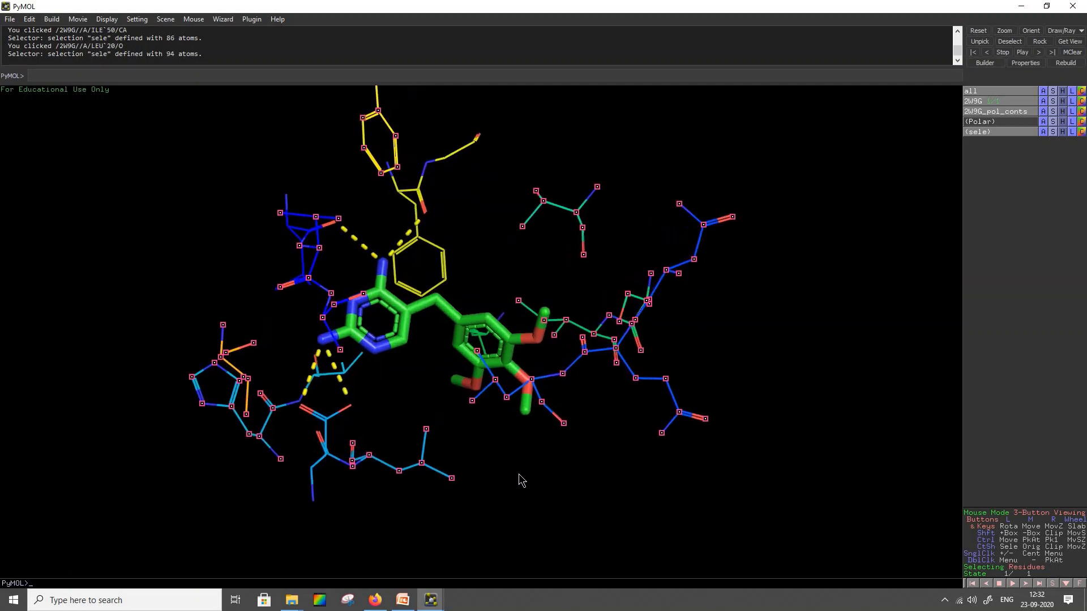
left_click_drag(516, 459, 399, 444)
left_click(356, 404)
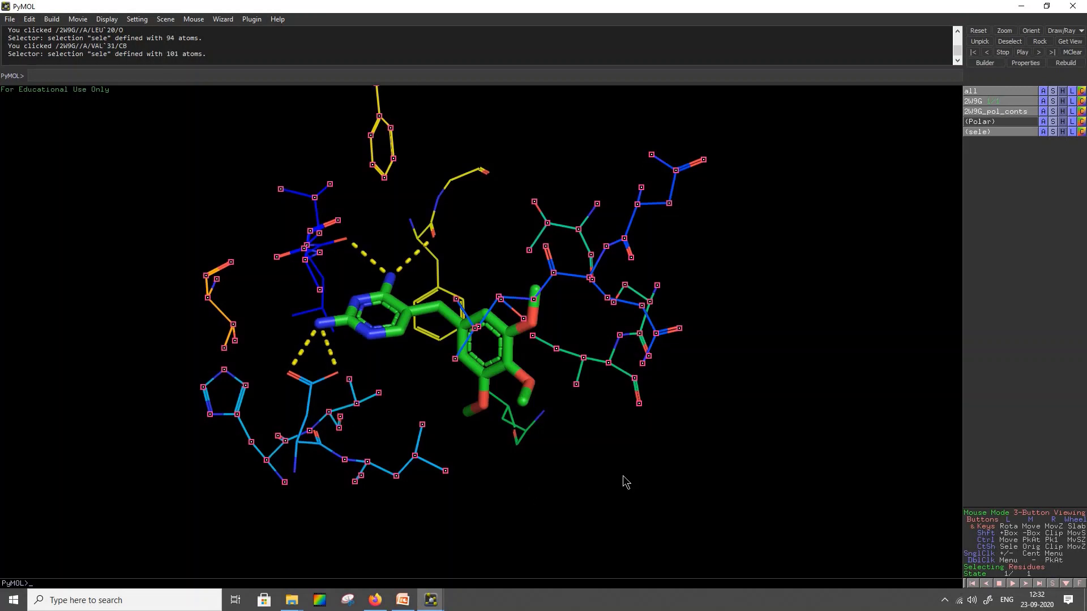
left_click_drag(623, 481, 564, 468)
left_click(554, 463)
left_click_drag(682, 454, 368, 334)
Step: Rename the selection to Non_Polar, hide its markers, and rotate the pocket view
left_click(1044, 138)
left_click(1037, 159)
key("BackSpace")
key("BackSpace")
key("BackSpace")
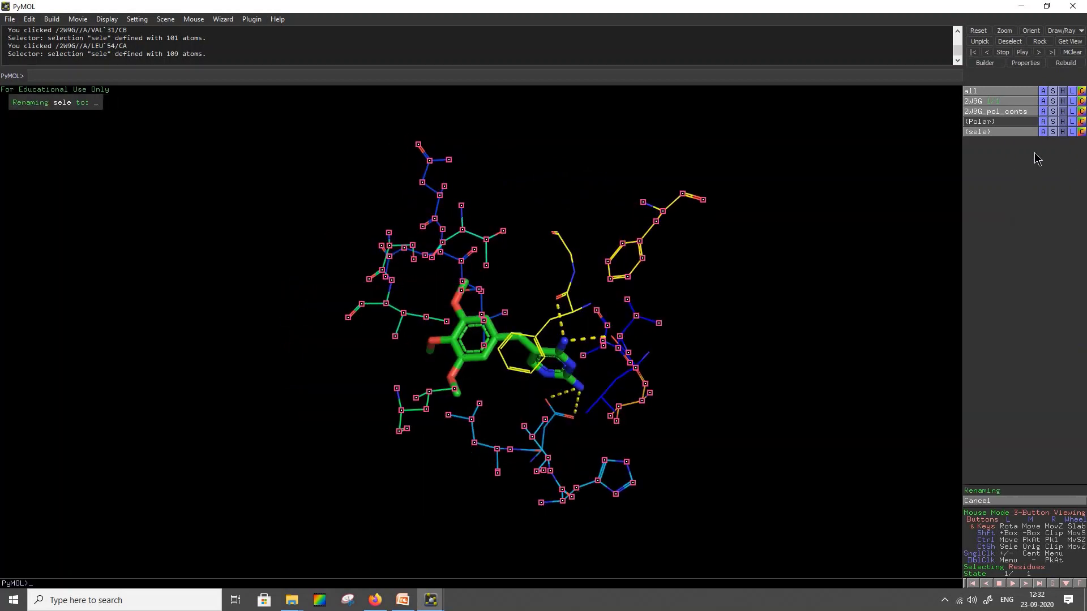
type("Non_Polar")
key("Return")
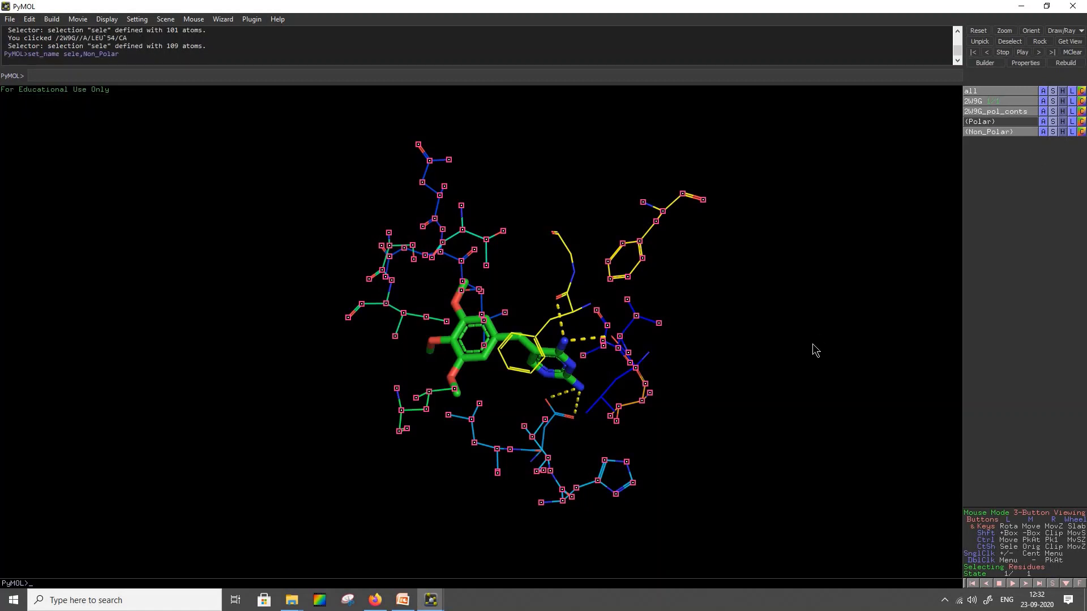
left_click(712, 388)
left_click_drag(818, 328, 396, 340)
left_click_drag(761, 447, 506, 345)
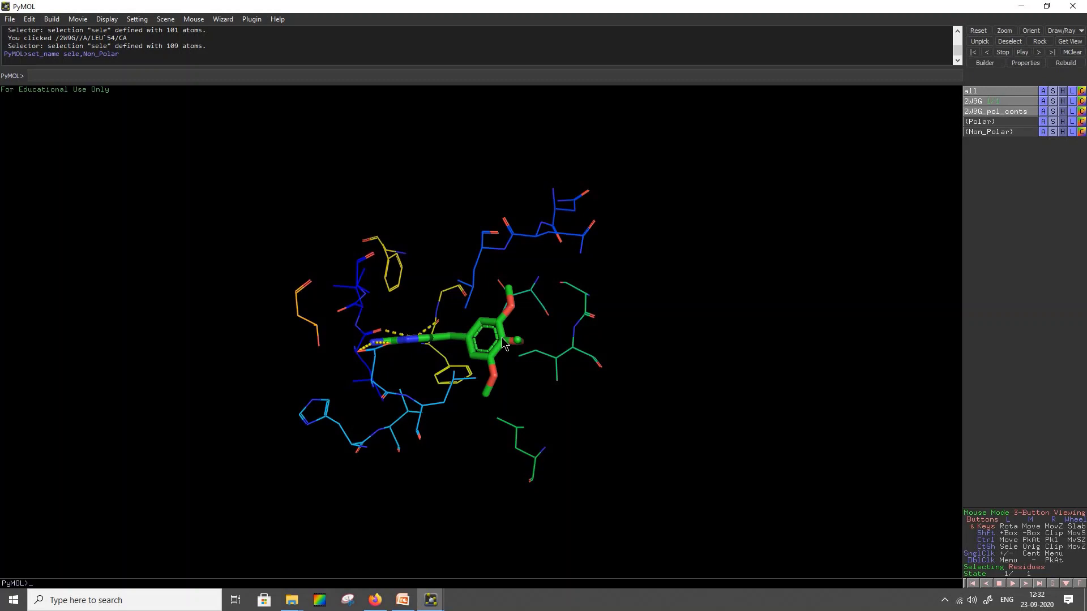
Step: Select the ligand TOP 1159 and rename the selection to Ligand
left_click(502, 337)
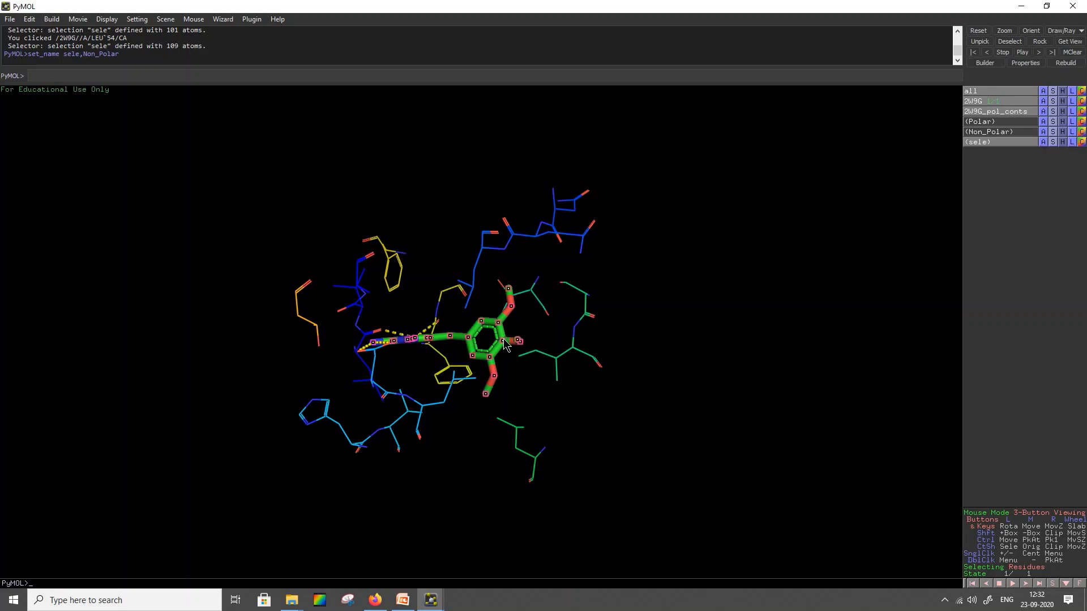
left_click(1044, 142)
left_click(1038, 174)
key("BackSpace")
key("BackSpace")
type("Ligand")
key("Return")
left_click(730, 503)
left_click_drag(730, 504, 737, 337)
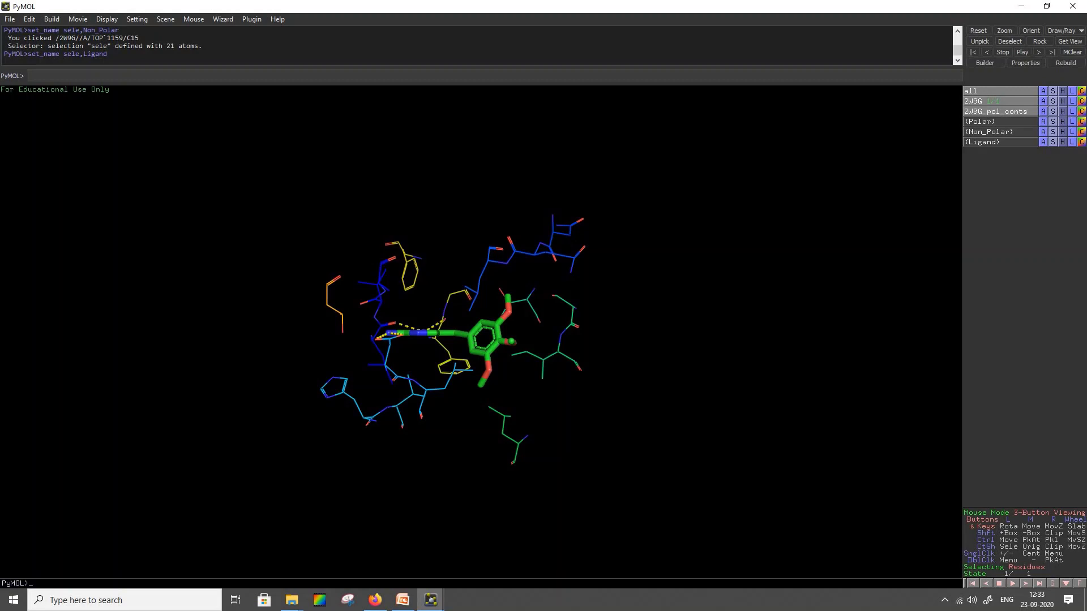
left_click(1083, 126)
Step: Recentre the view on the ligand and colour the Polar residues red
left_click(989, 124)
middle_click(990, 123)
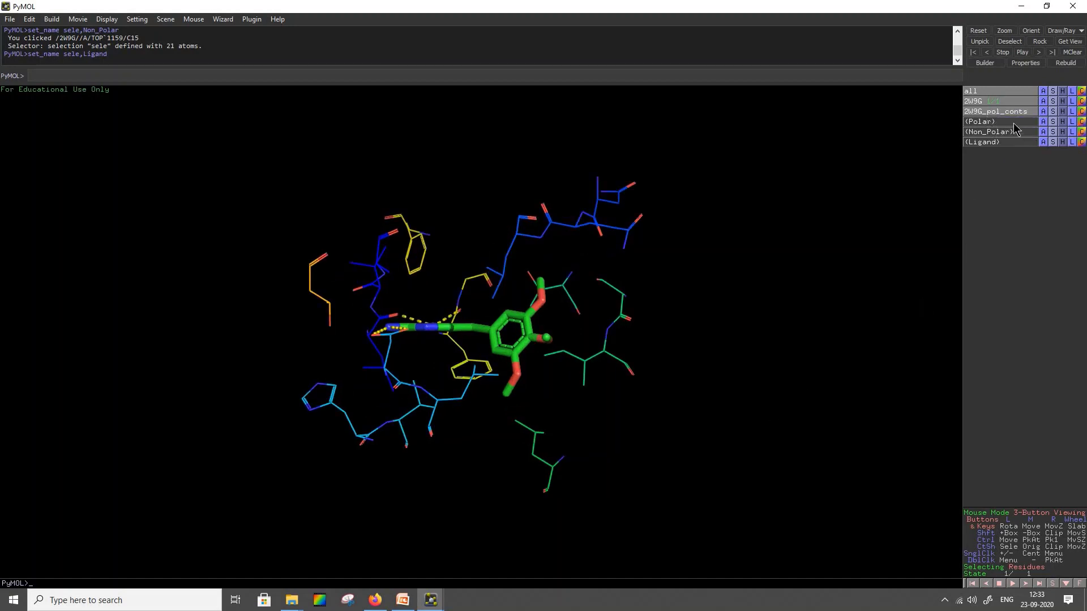
left_click(1082, 124)
mouse_move(1052, 197)
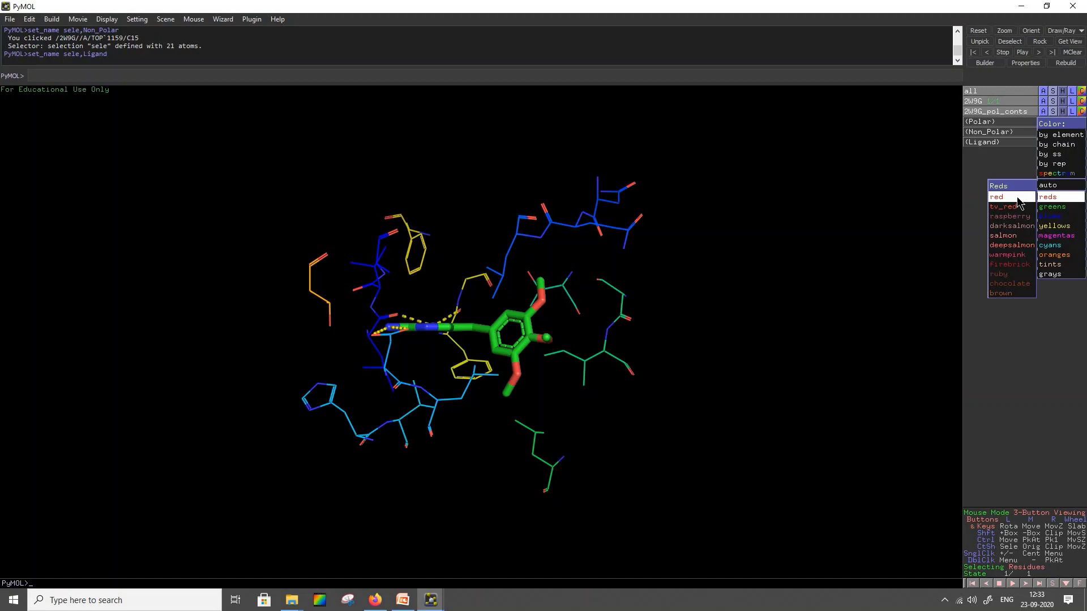
left_click(1017, 197)
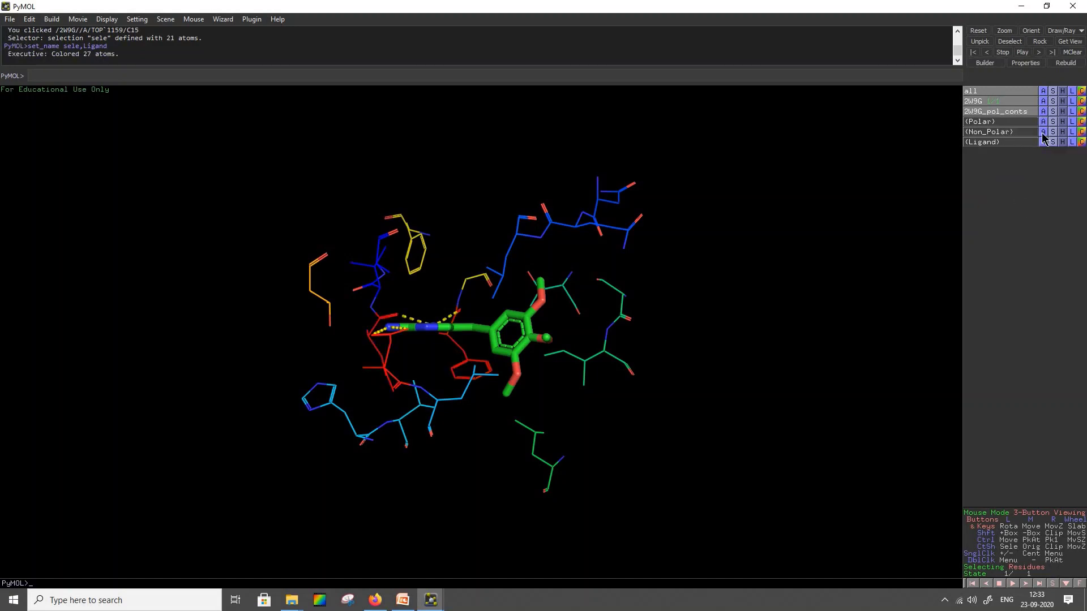
Step: Colour the Non_Polar residues light blue and the Ligand purple
left_click(1082, 135)
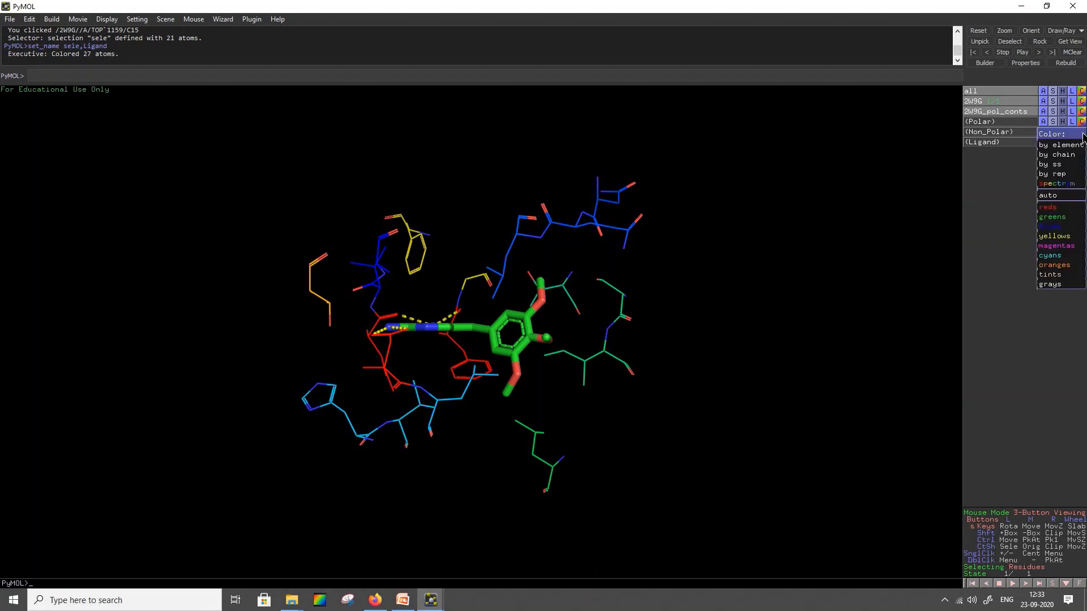
mouse_move(1053, 231)
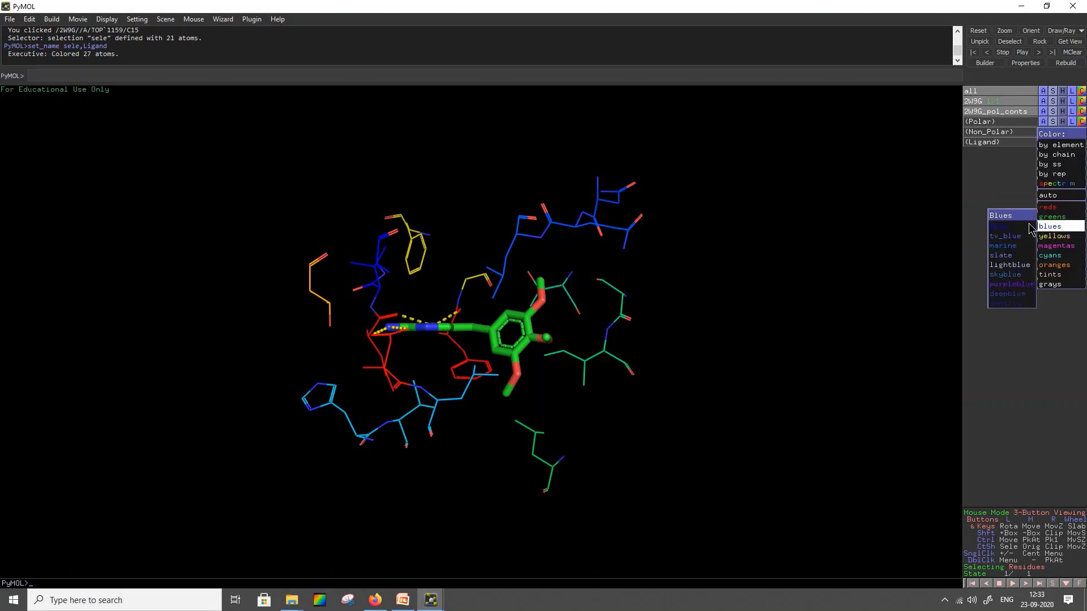
left_click(1014, 266)
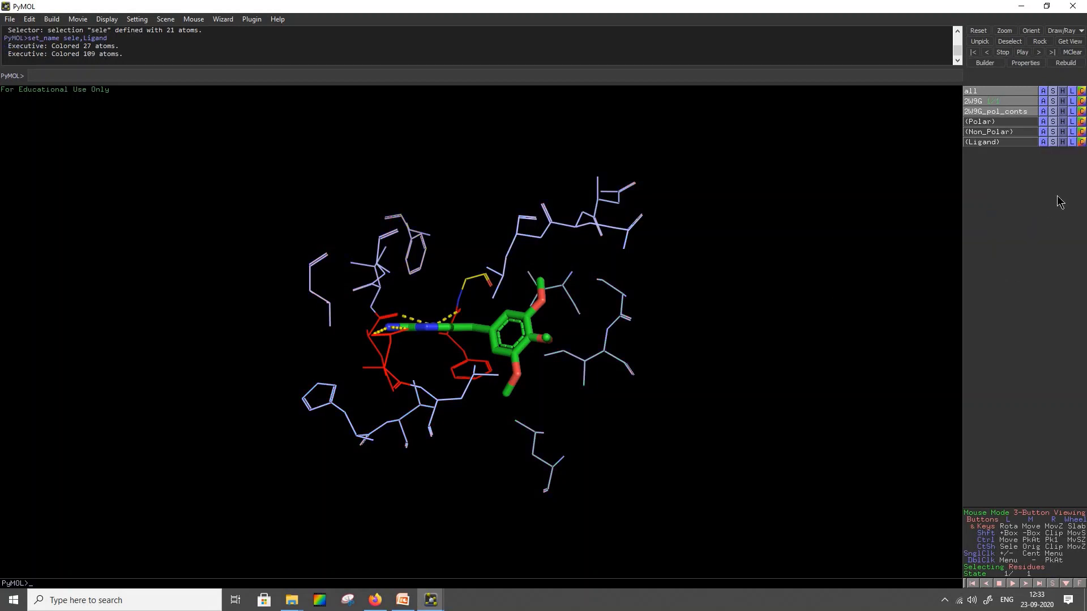
left_click(1080, 143)
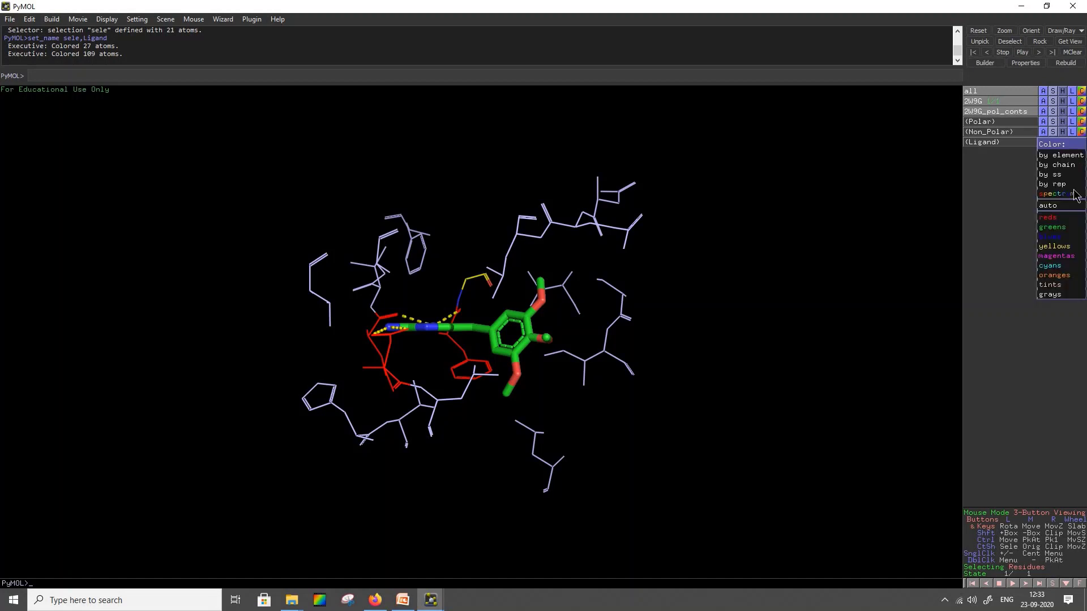
mouse_move(1058, 256)
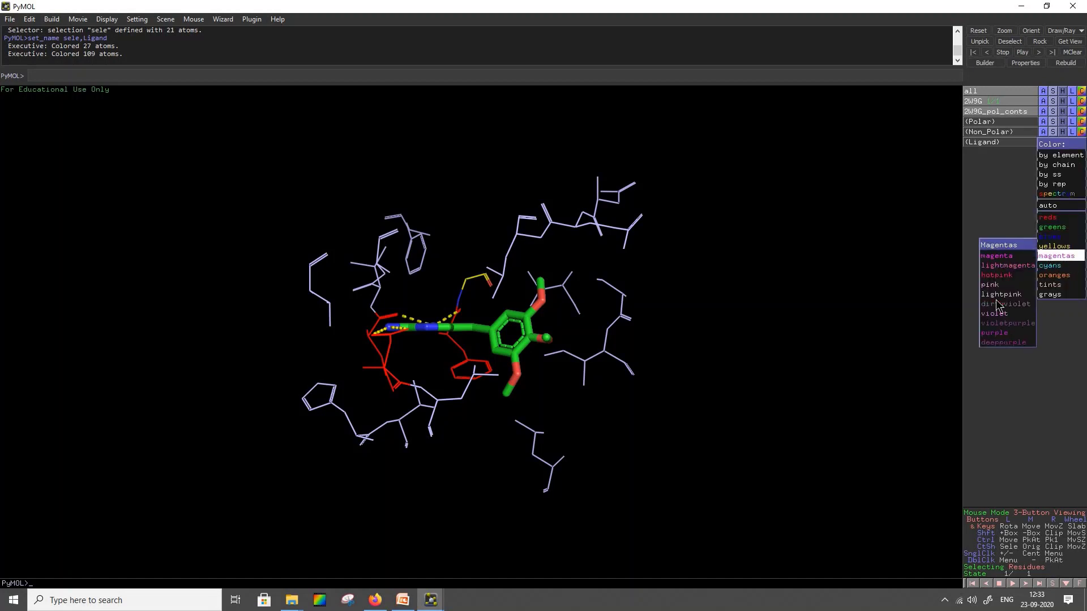
left_click(1005, 334)
left_click_drag(817, 309, 790, 388)
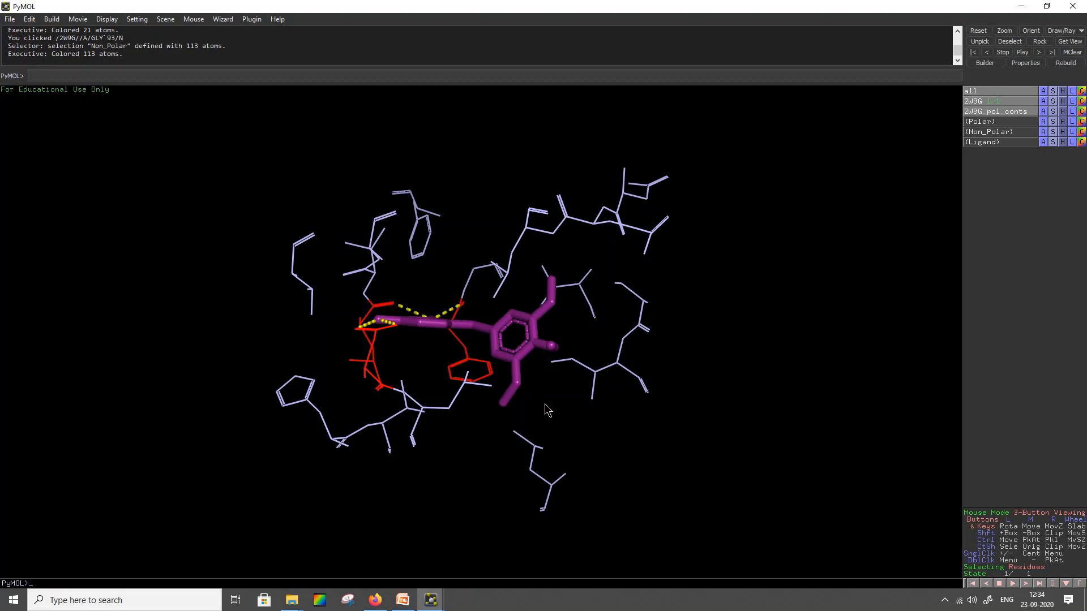
Step: Rotate and zoom in on the binding pocket
left_click_drag(553, 436, 532, 430)
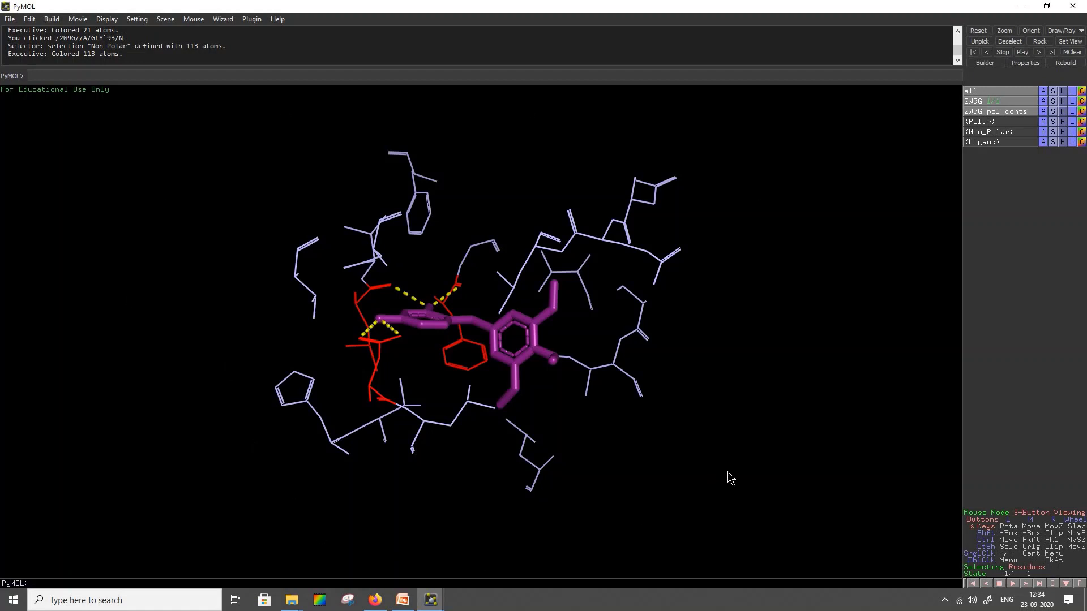
right_click_drag(814, 433, 834, 386)
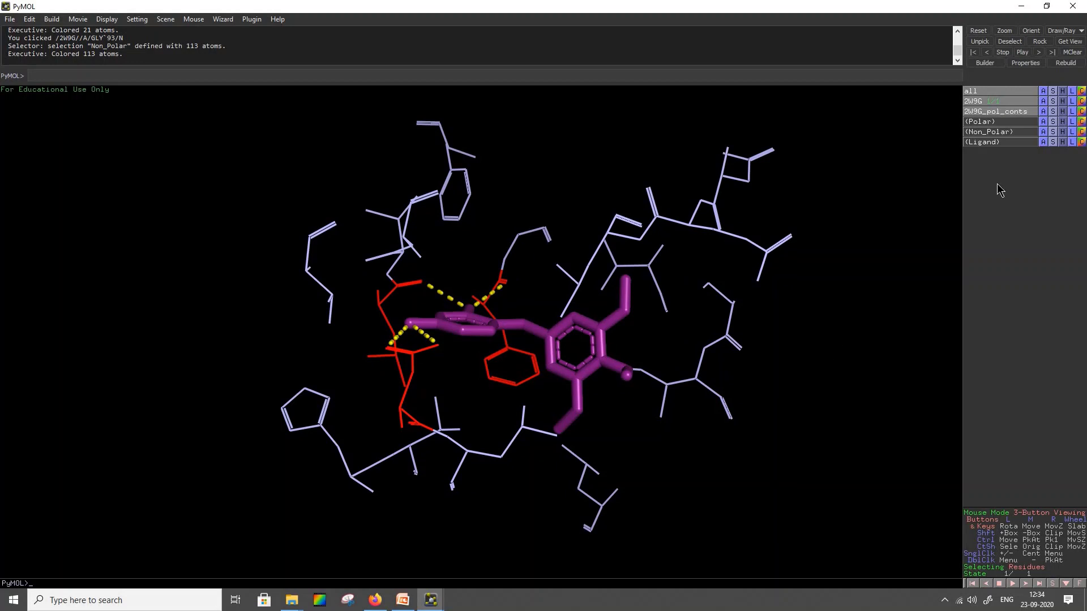
Step: Label the Polar residues with their residue names and numbers, then inspect the labels
left_click(1074, 126)
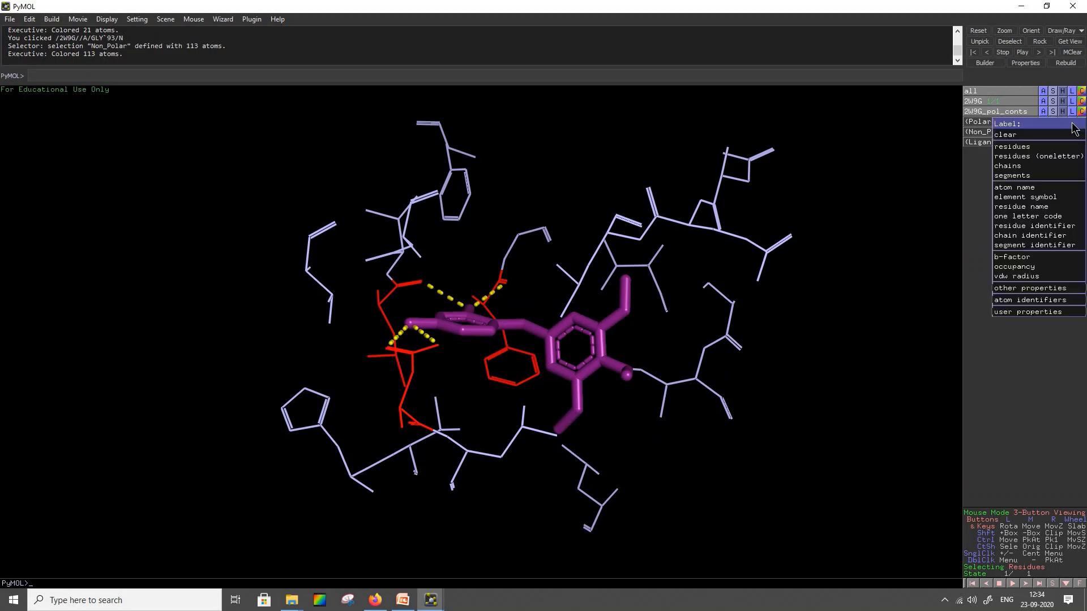
left_click(1041, 144)
right_click_drag(864, 318, 686, 322)
left_click_drag(666, 318, 565, 321)
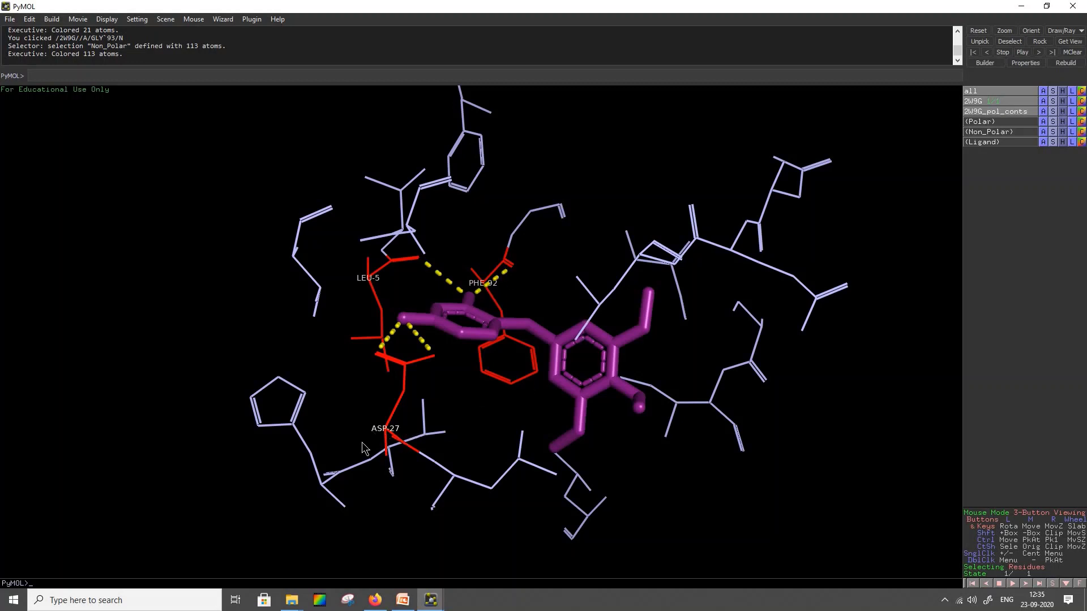
right_click_drag(783, 508, 770, 452)
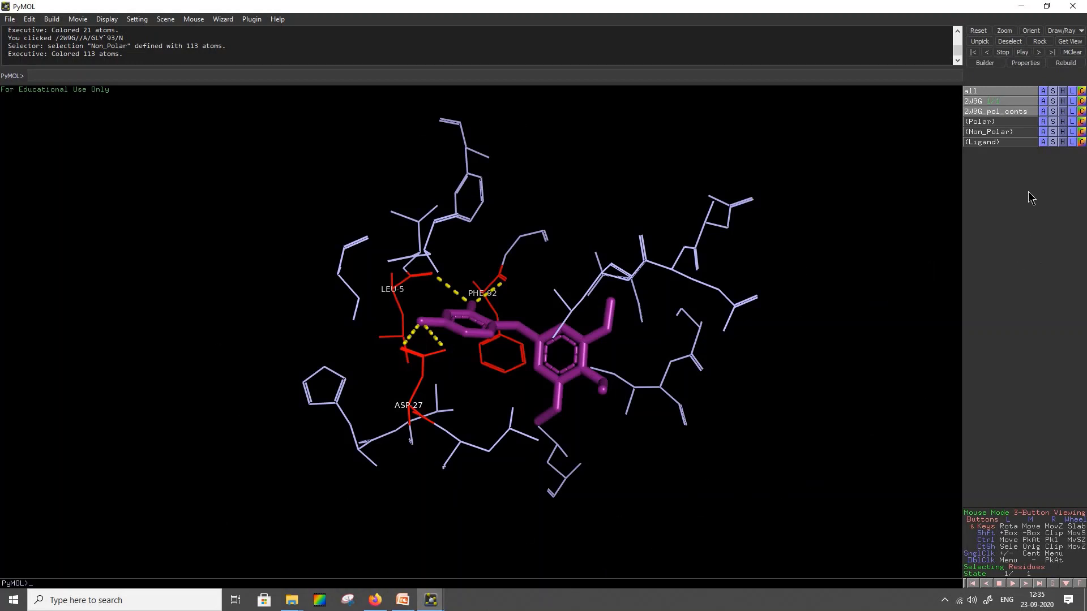
Step: Label the Non_Polar residues with their residue names and numbers, then fit all labels in view
left_click(1072, 133)
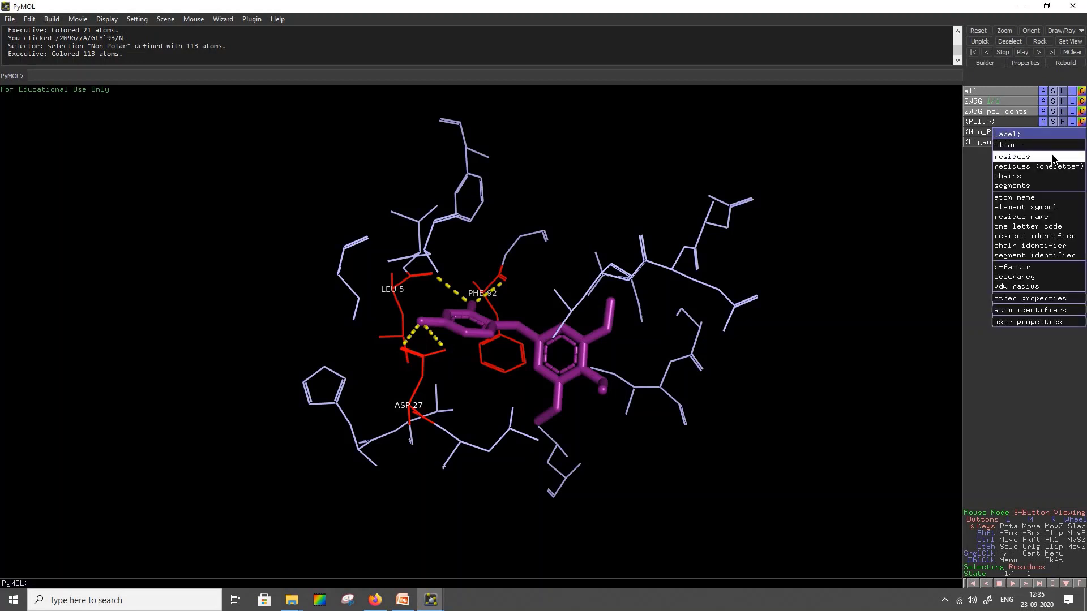
left_click(1052, 157)
right_click_drag(827, 369, 819, 405)
left_click_drag(820, 406, 589, 437)
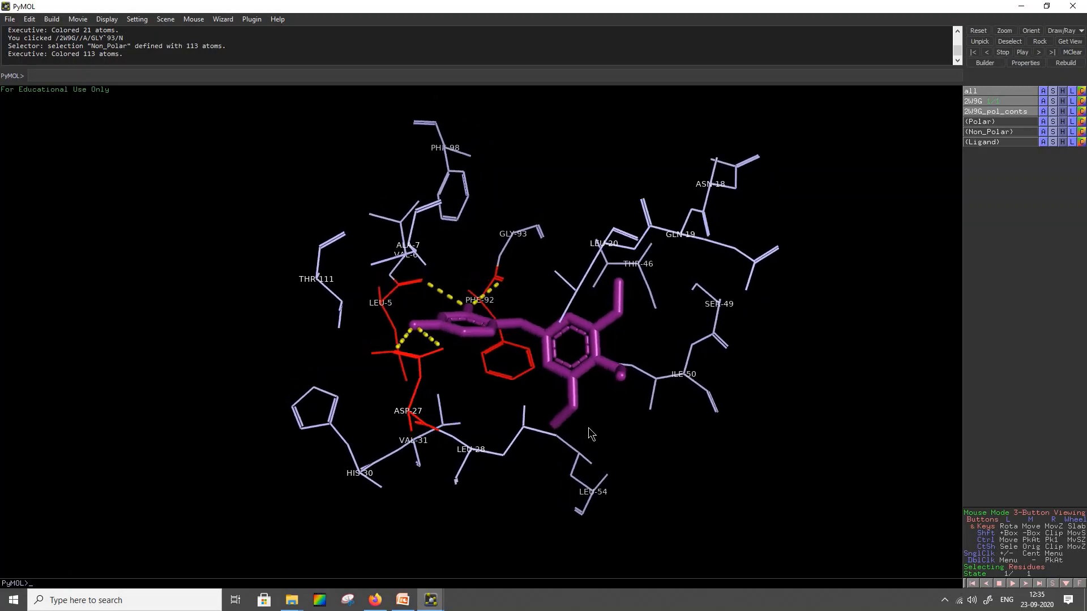
right_click_drag(634, 419, 647, 439)
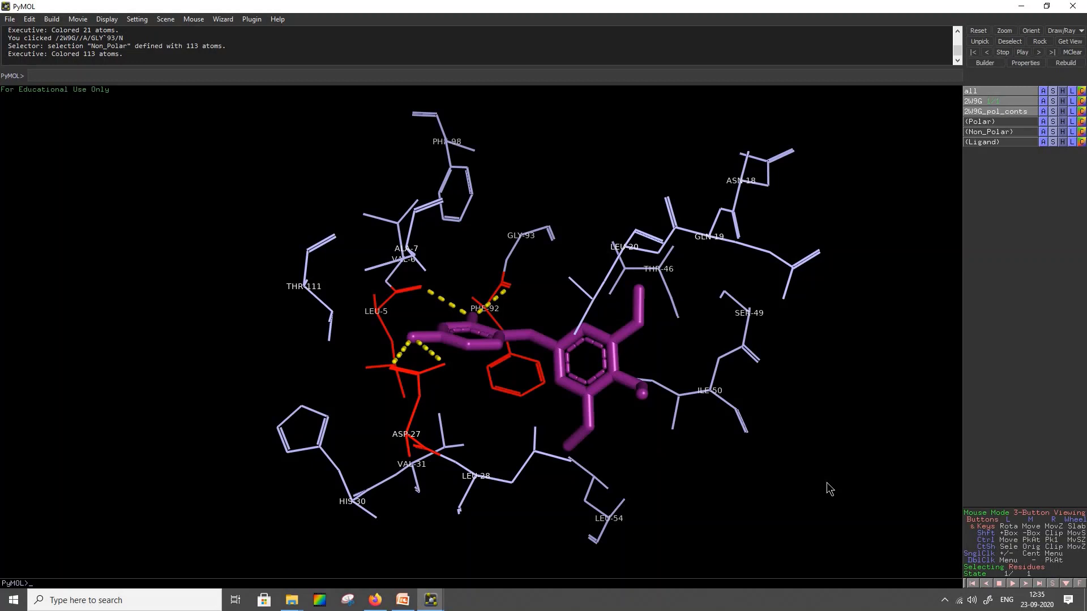
right_click_drag(820, 470, 819, 446)
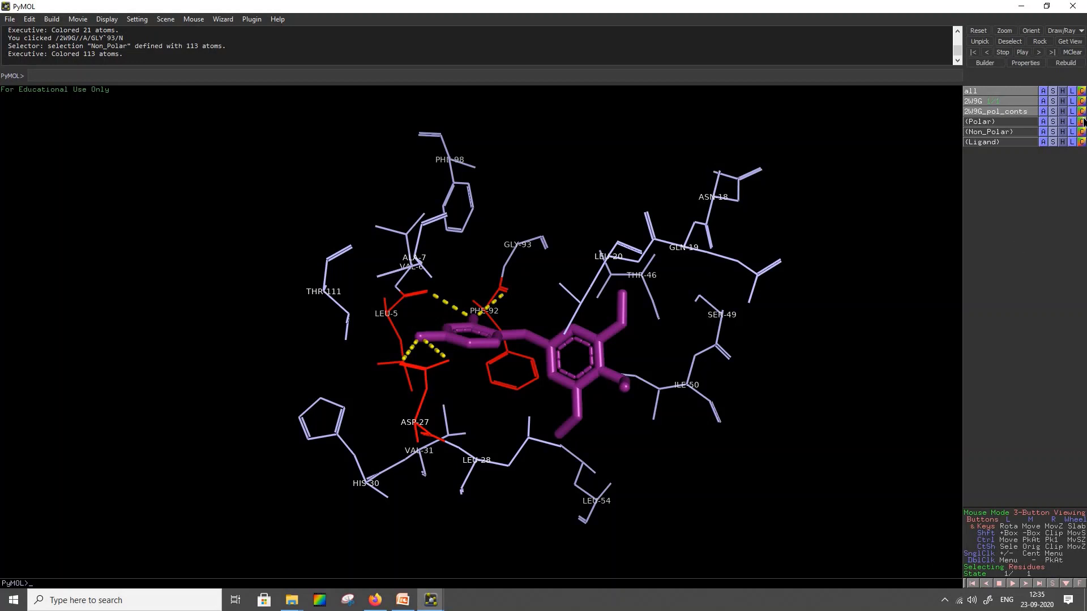
Step: Display the 2W9G protein as a molecular surface
left_click(1054, 101)
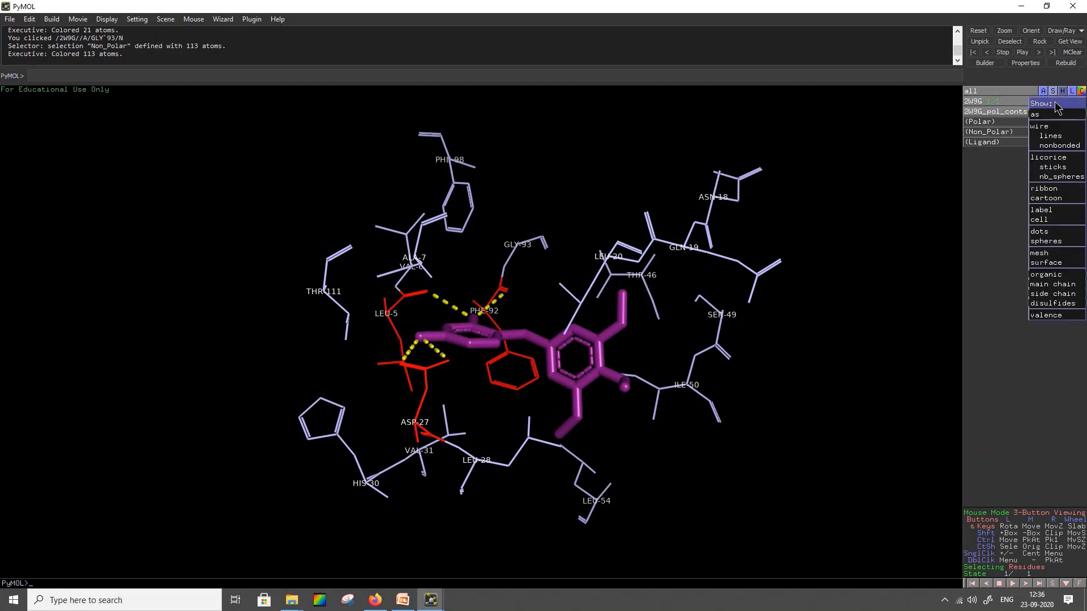
left_click(1059, 269)
mouse_move(854, 427)
right_mouse_down()
mouse_move(793, 407)
mouse_move(722, 340)
mouse_move(730, 317)
mouse_move(723, 398)
right_mouse_up()
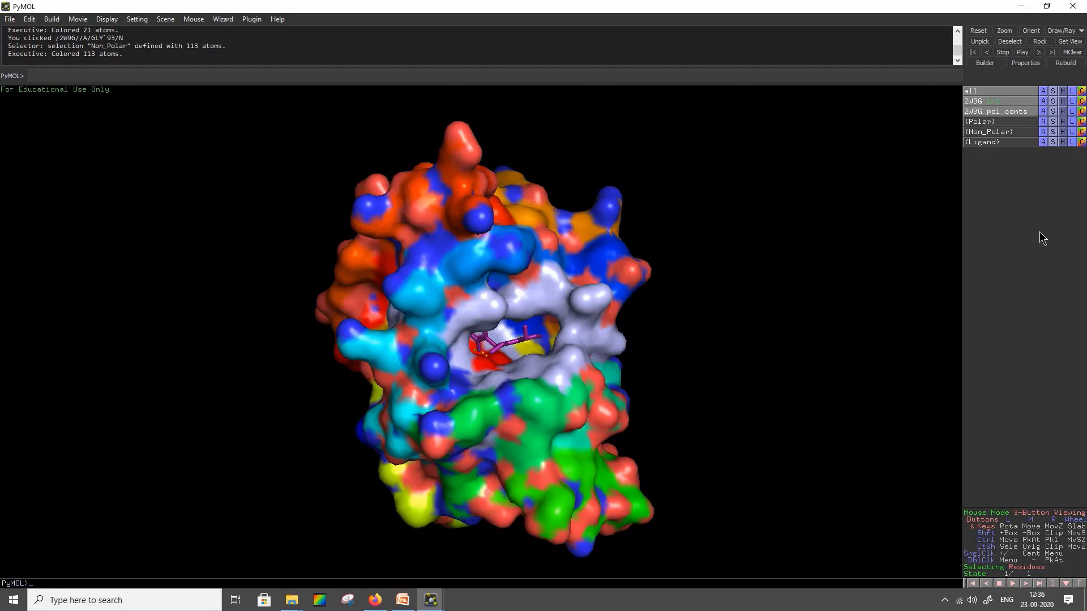
Step: Color the entire 2W9G surface forest green
left_click(1080, 101)
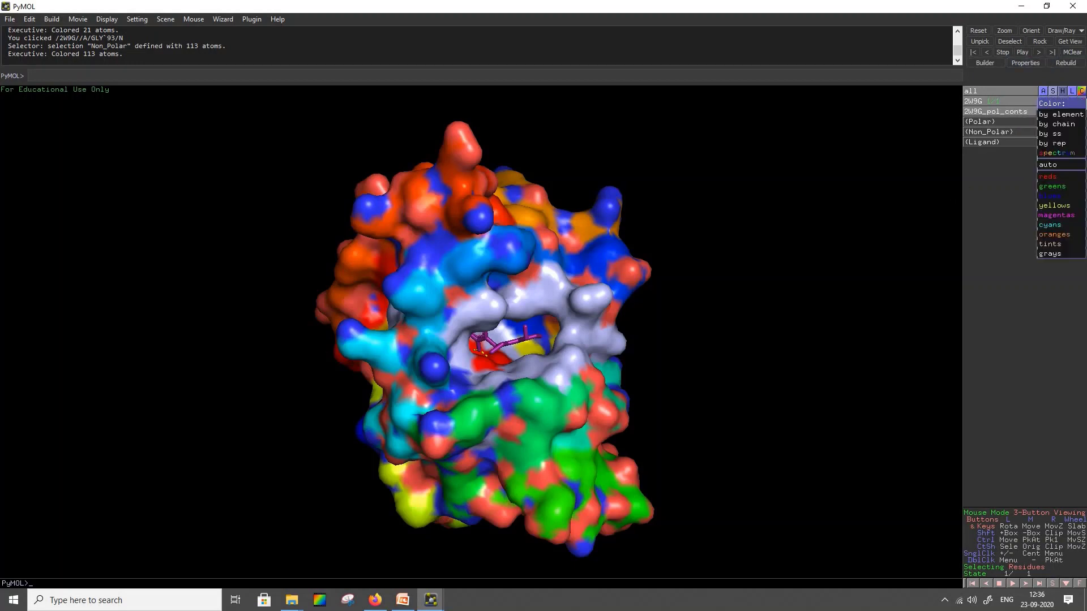
mouse_move(1055, 186)
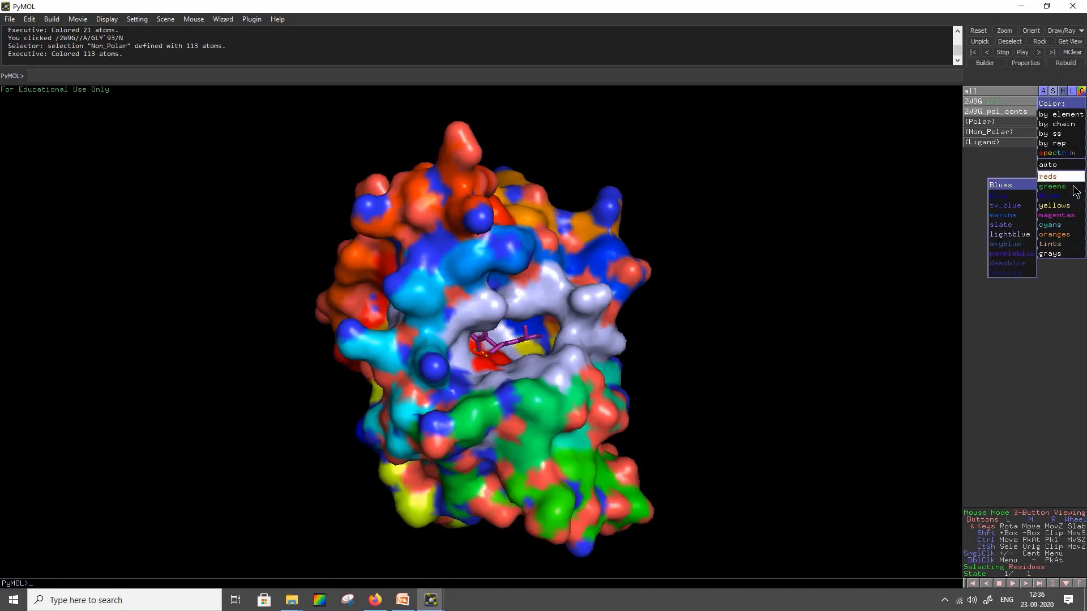
left_click(1016, 273)
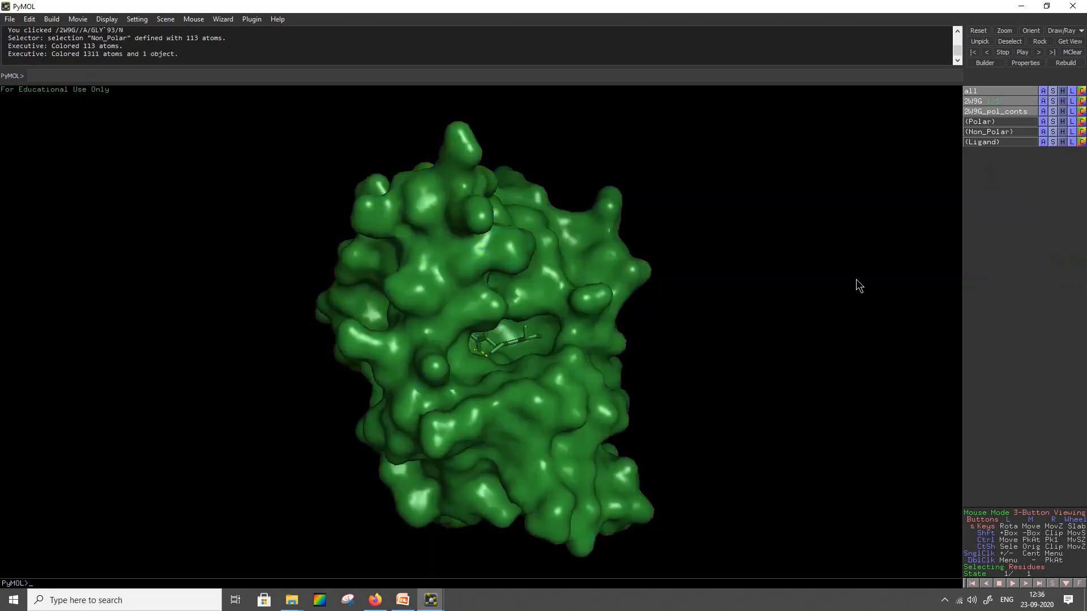
Step: Color the Polar pocket residues red and the Non_Polar residues light blue
left_click(1083, 123)
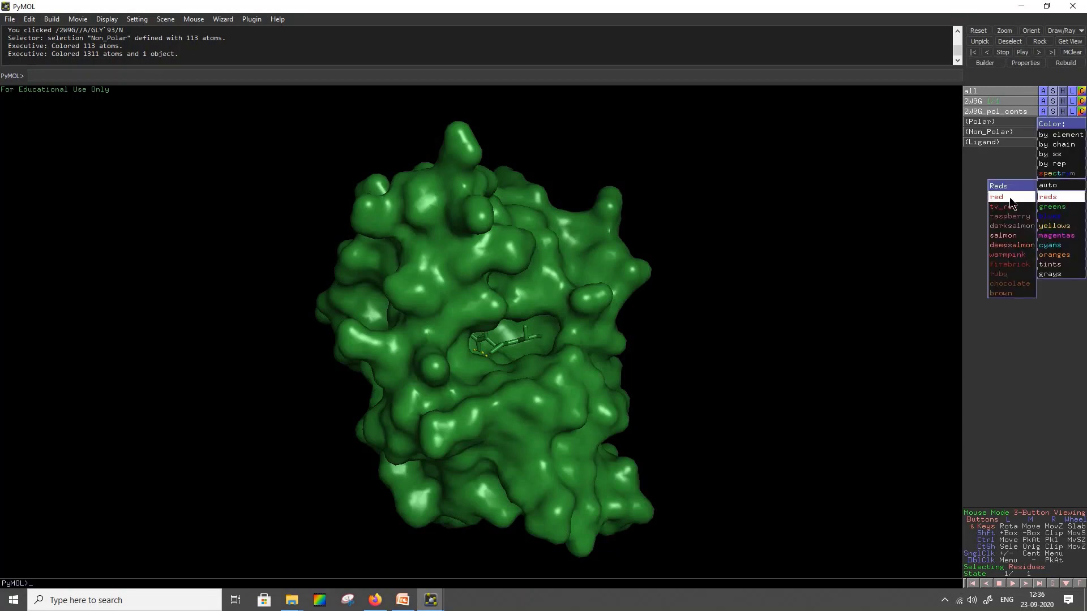
left_click(1010, 197)
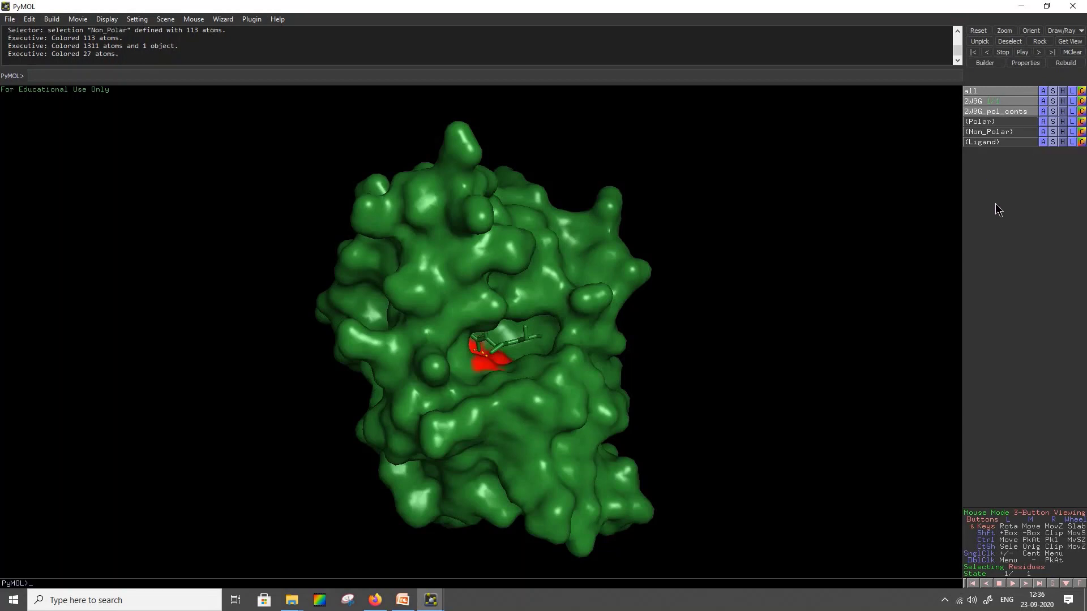
left_click(1082, 132)
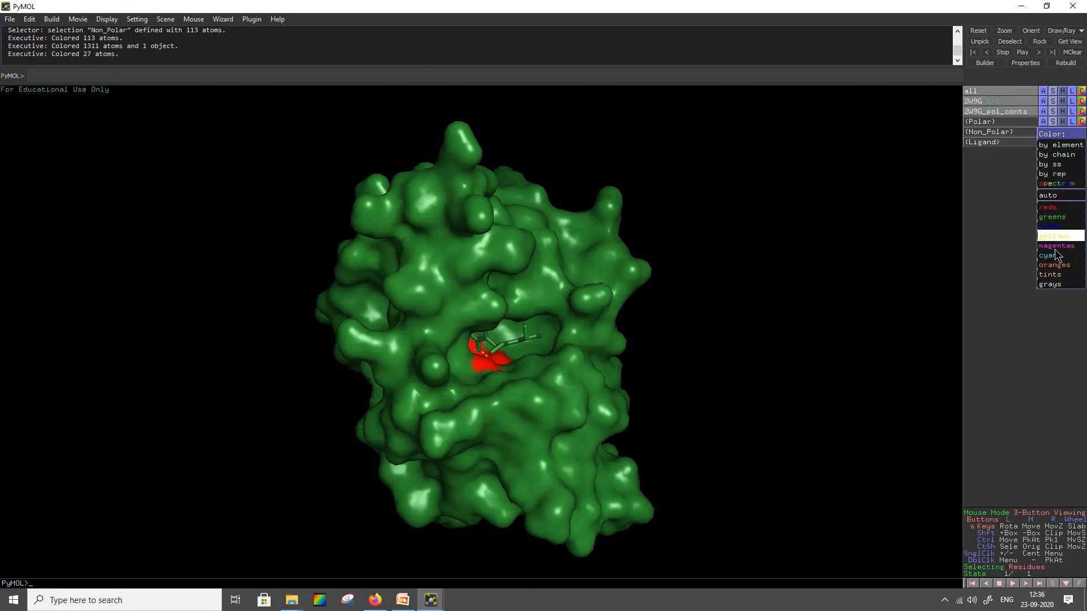
mouse_move(1052, 224)
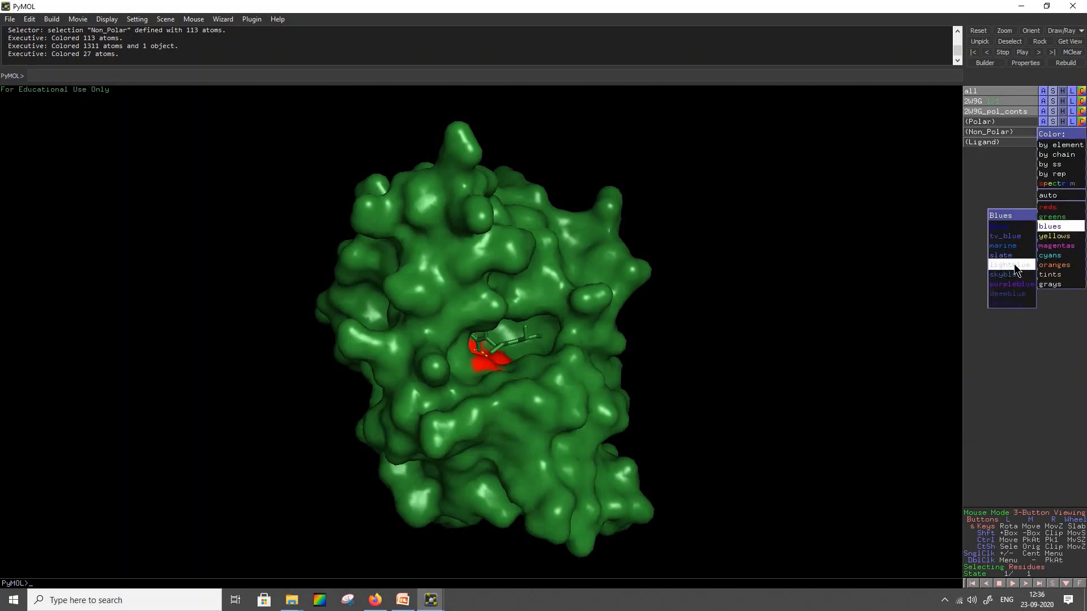
left_click(1014, 264)
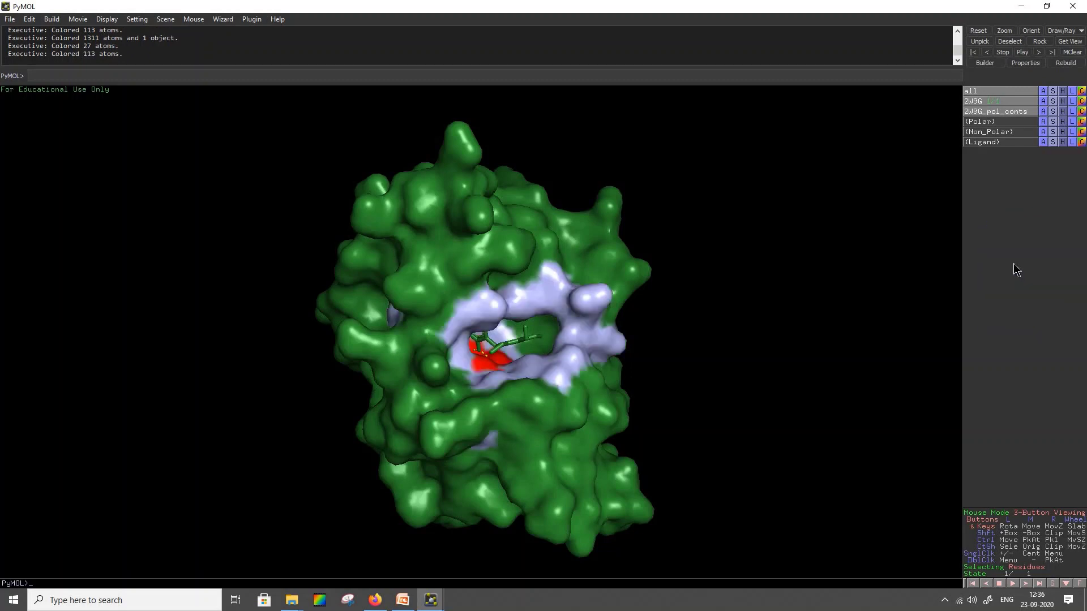
Step: Recolor the Ligand selection deep purple
left_click(1081, 142)
mouse_move(1061, 260)
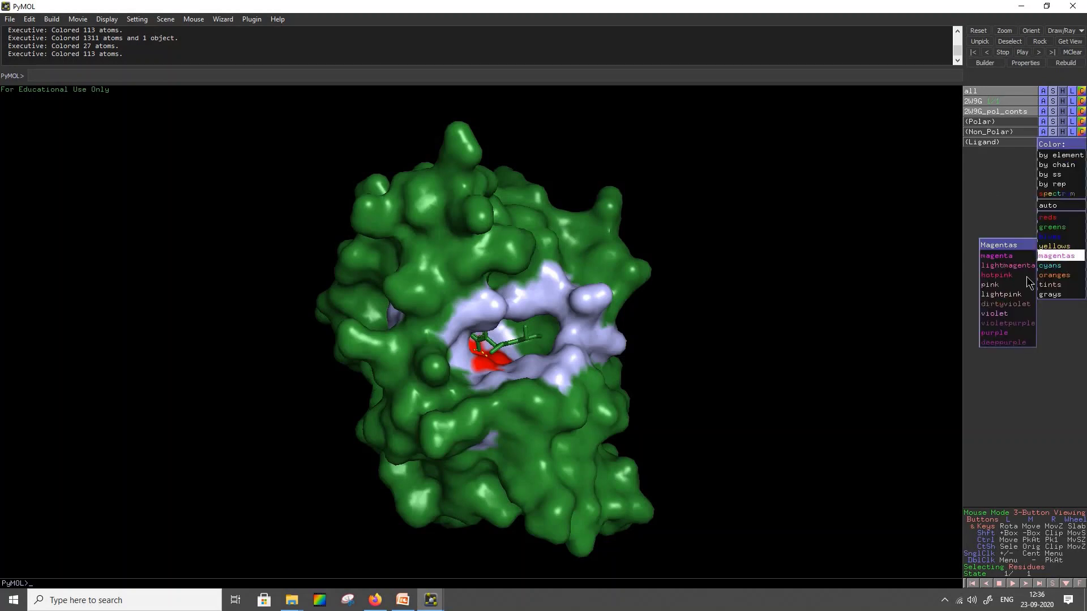
left_click(1024, 342)
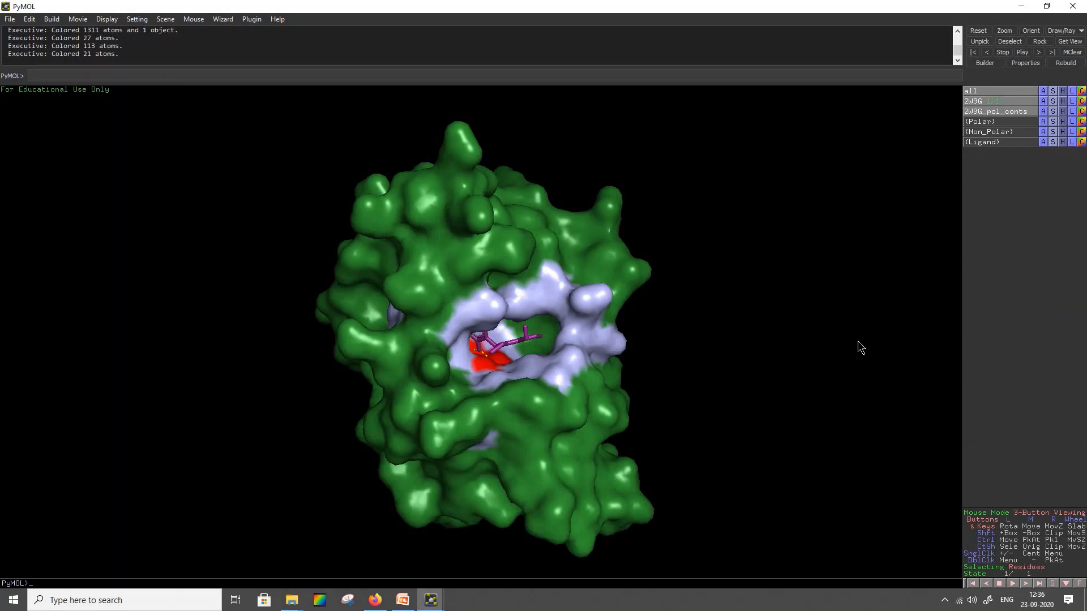